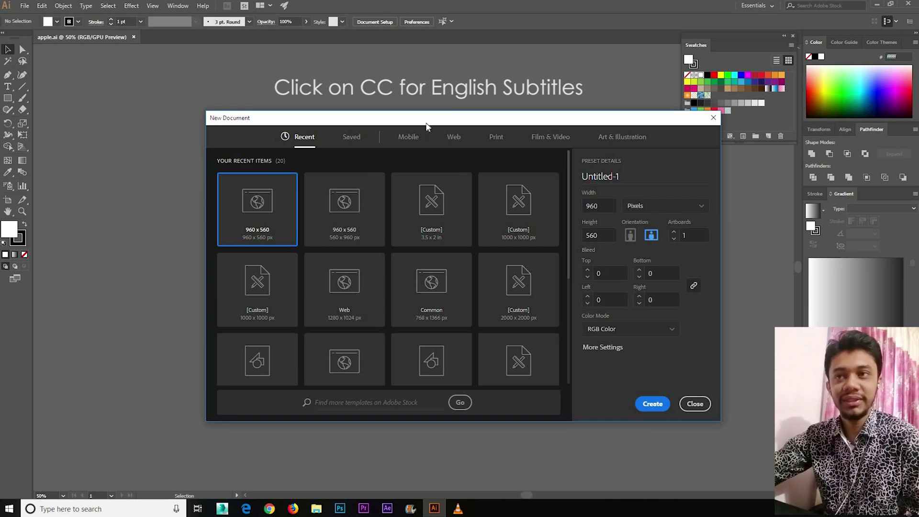
Step: Create a new document from the 960 × 560 px RGB preset
{"action": "left_click_drag", "start_coordinate": [388, 132], "coordinate": [372, 133]}
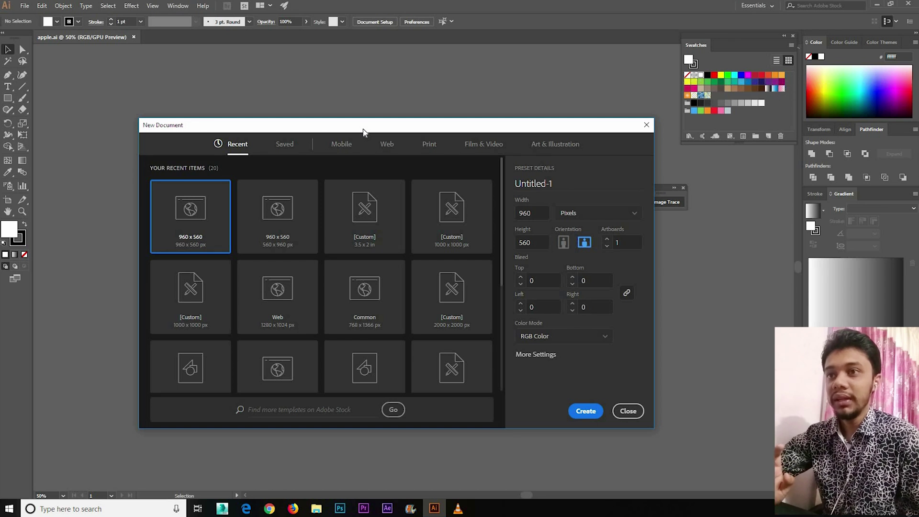
{"action": "left_click_drag", "start_coordinate": [274, 124], "coordinate": [348, 138]}
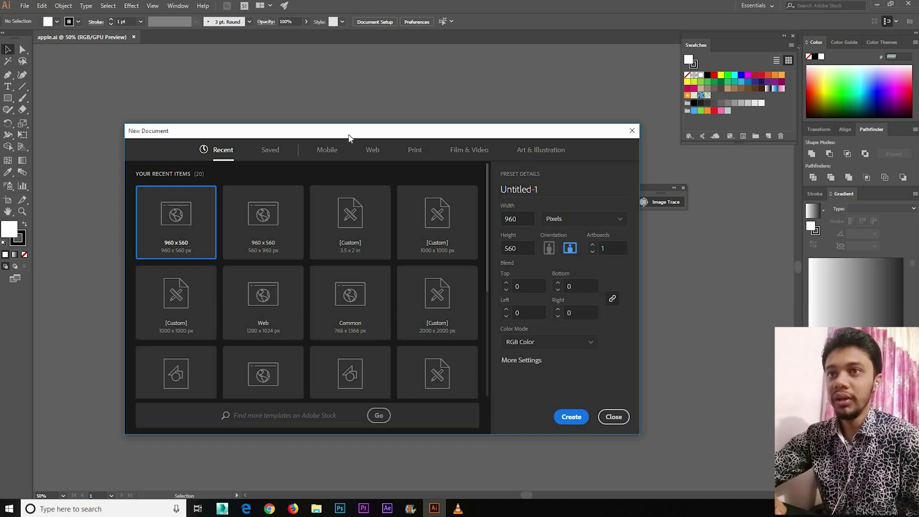
{"action": "left_click_drag", "start_coordinate": [345, 118], "coordinate": [349, 124]}
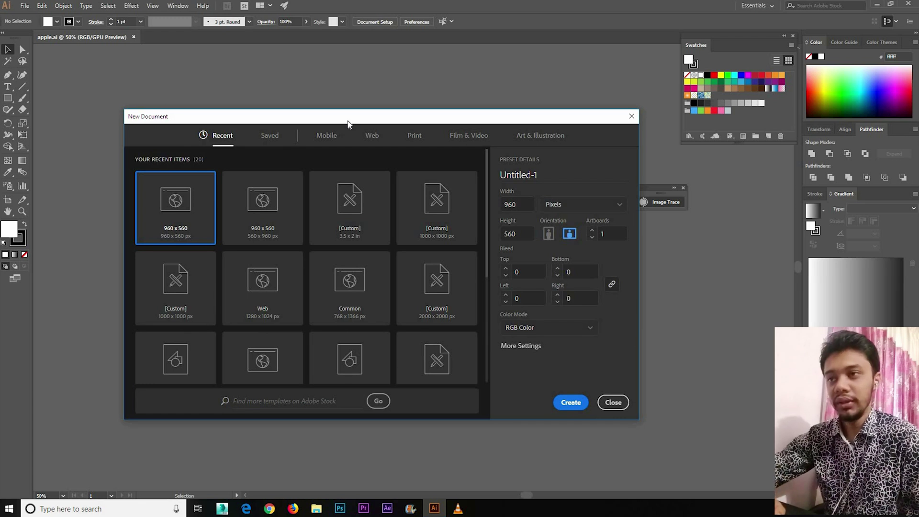
{"action": "left_click", "coordinate": [573, 399]}
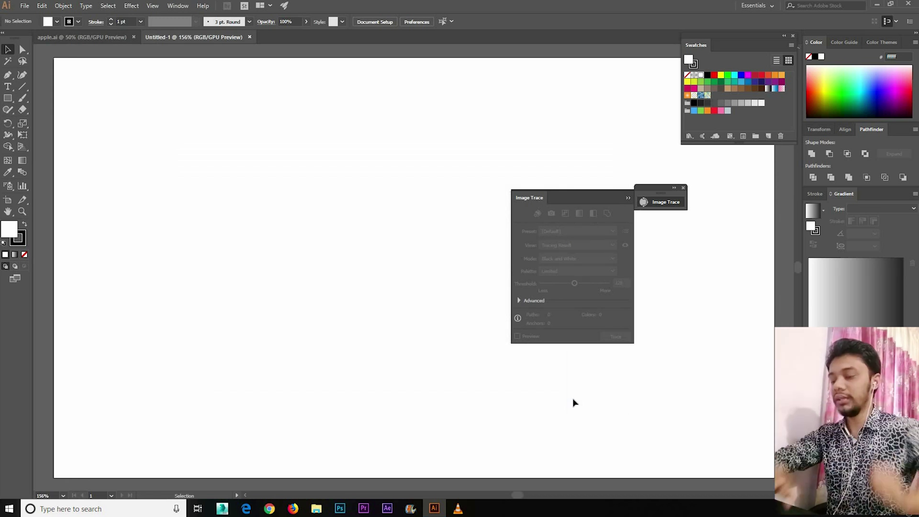
Step: Draw a 267 × 267 px circle on the artboard's left side
{"action": "key", "text": "ctrl+1"}
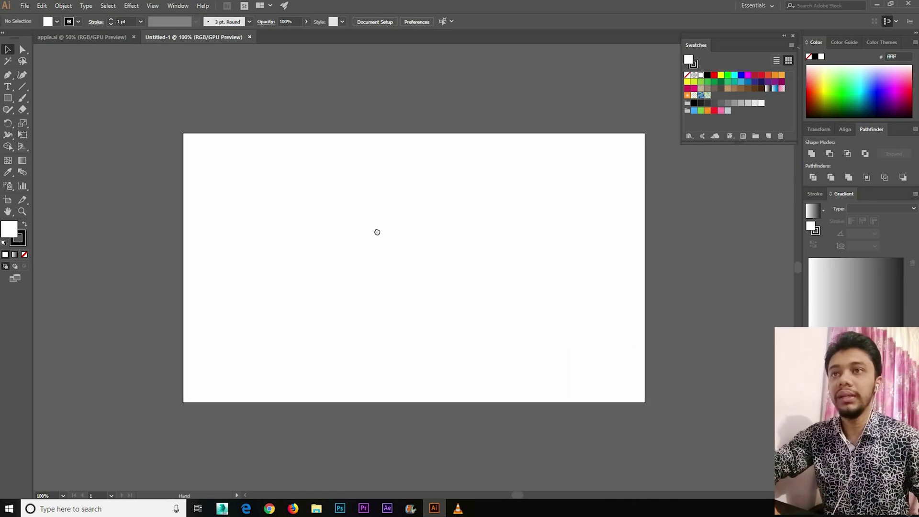
{"action": "left_click_drag", "start_coordinate": [376, 230], "coordinate": [360, 230]}
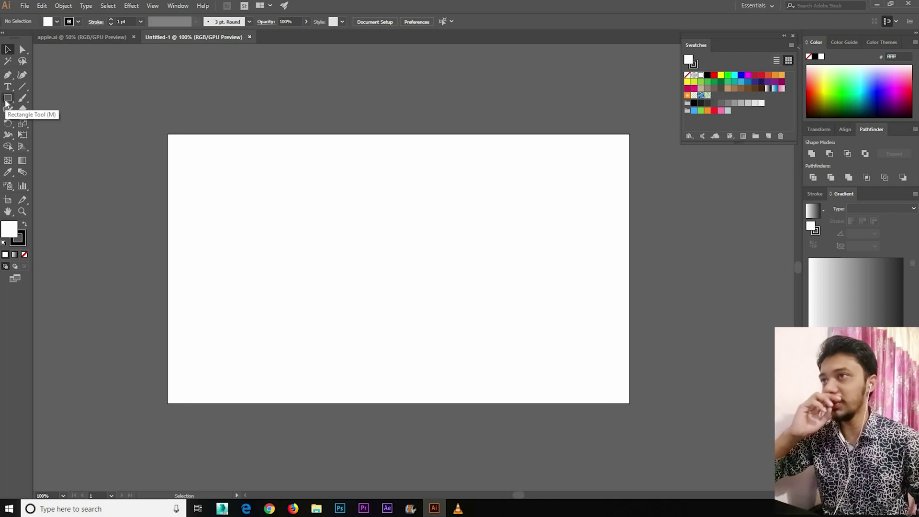
{"action": "left_click_drag", "start_coordinate": [6, 102], "coordinate": [34, 120]}
{"action": "left_click_drag", "start_coordinate": [240, 209], "coordinate": [368, 338]}
Step: Remove the circle's stroke, setting it to None, and zoom in on it
{"action": "key", "text": "v"}
{"action": "left_click", "coordinate": [78, 21]}
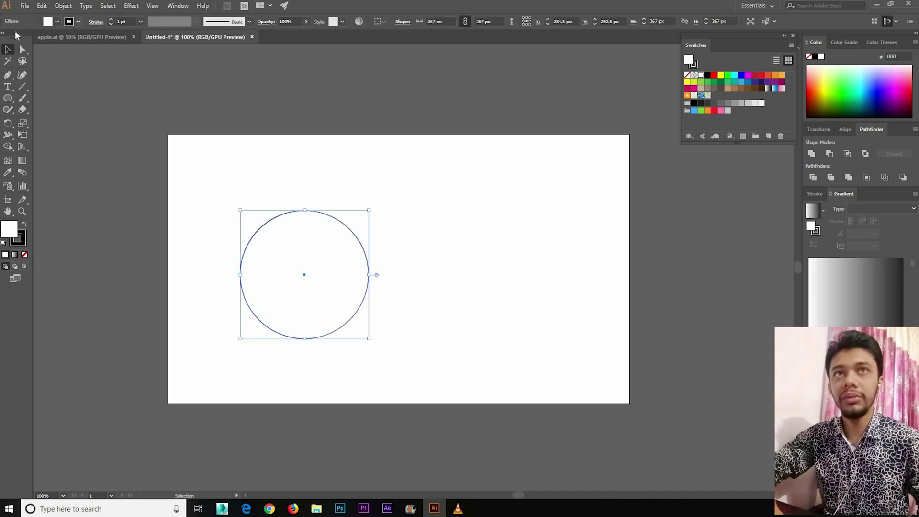
{"action": "left_click", "coordinate": [4, 38]}
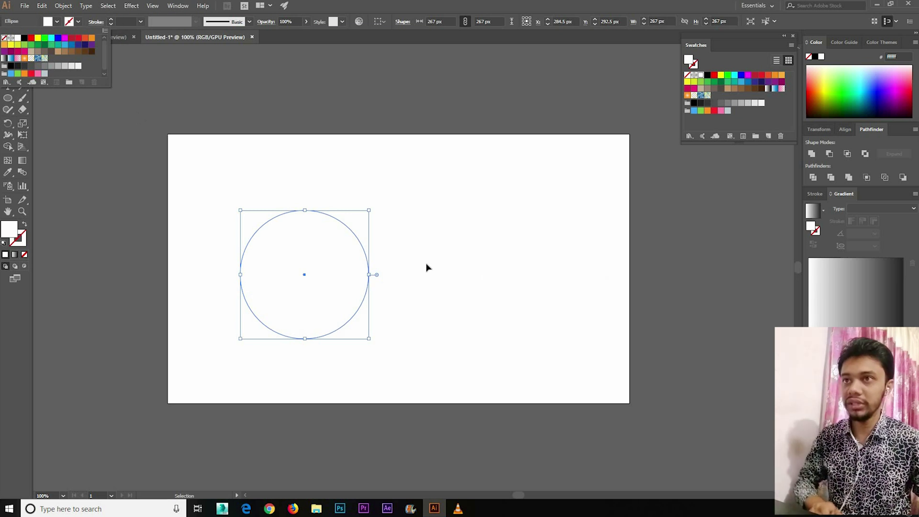
{"action": "key", "text": "Escape"}
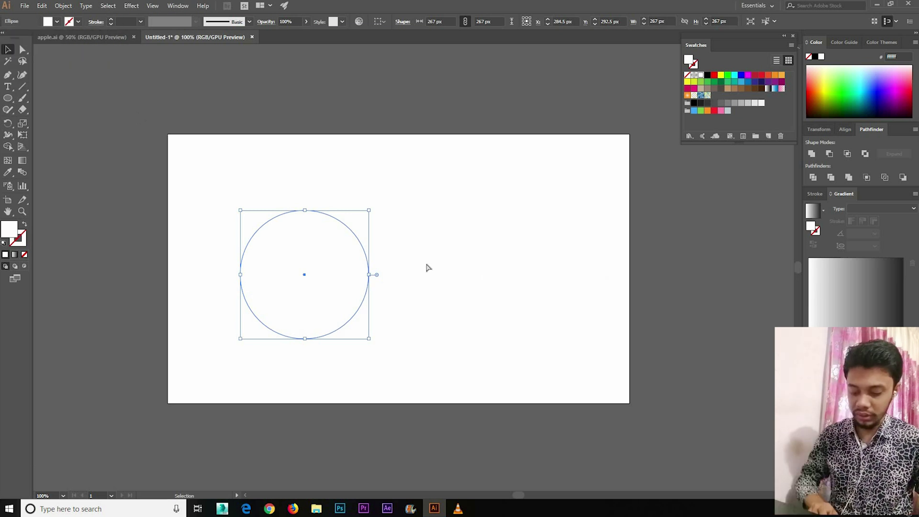
{"action": "key", "text": "ctrl+equal"}
{"action": "scroll", "coordinate": [287, 282], "scroll_direction": "right", "scroll_amount": 4}
Step: Copy the circle to the right and give both circles a gradient fill
{"action": "left_click_drag", "start_coordinate": [326, 341], "coordinate": [616, 341]}
{"action": "key", "text": "ctrl+z"}
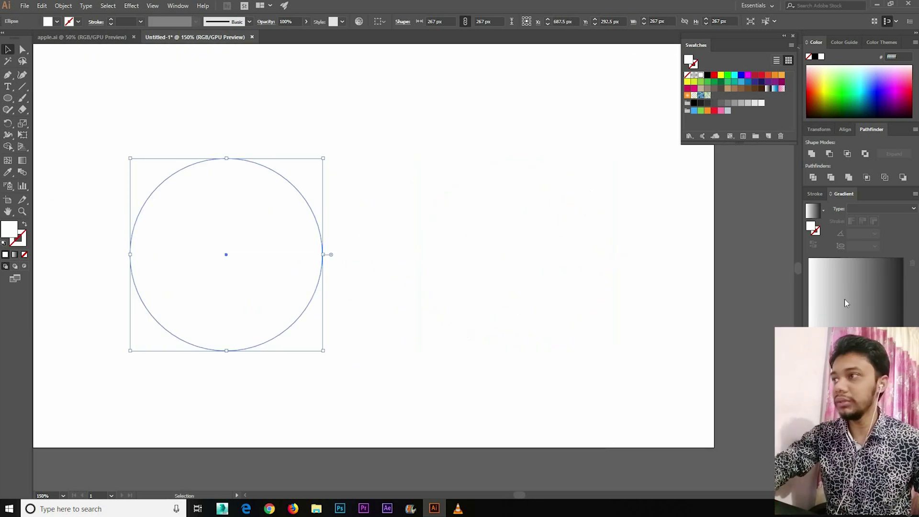
{"action": "left_click", "coordinate": [847, 302]}
{"action": "left_click", "coordinate": [474, 341]}
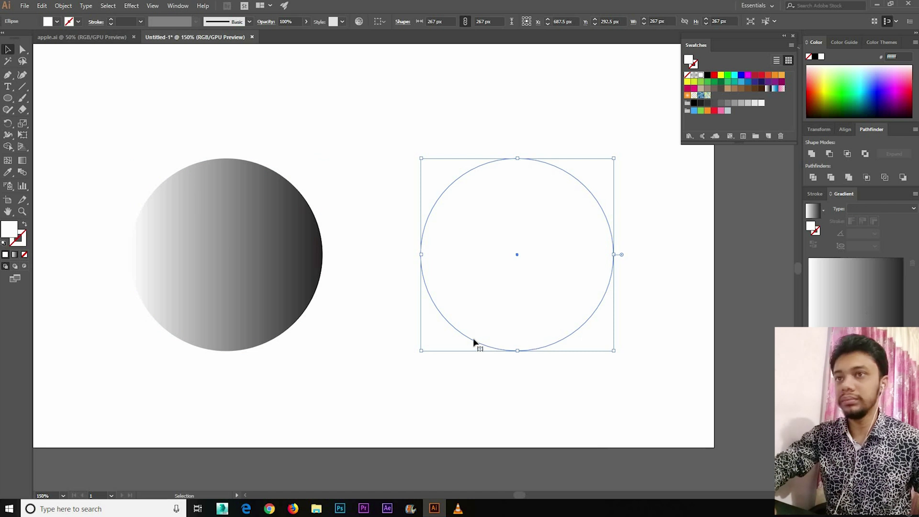
{"action": "key", "text": "period"}
Step: Make both circles' gradients run from red to dark
{"action": "key", "text": "ctrl+a"}
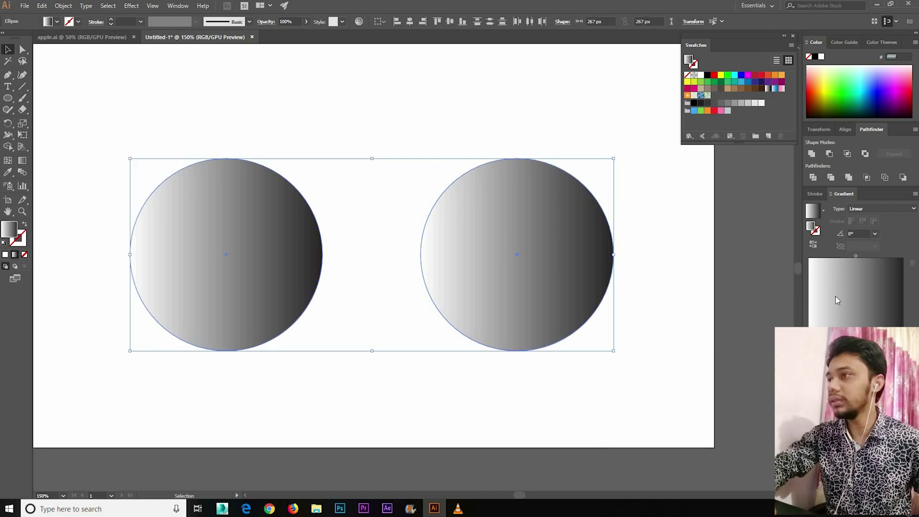
{"action": "left_click", "coordinate": [713, 74]}
{"action": "left_click_drag", "start_coordinate": [714, 74], "coordinate": [448, 287]}
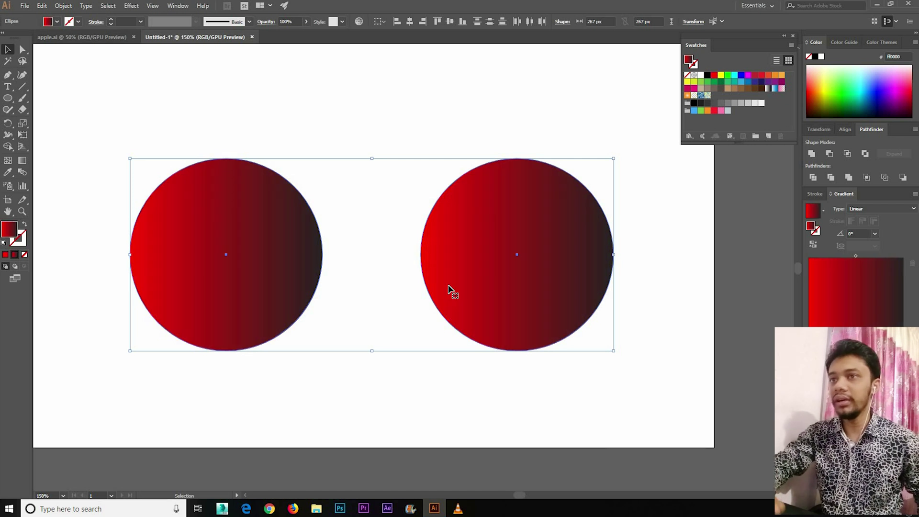
{"action": "left_click", "coordinate": [438, 392]}
Step: Set the left circle's gradient to Radial and keep the right one Linear
{"action": "left_click", "coordinate": [271, 266]}
{"action": "left_click", "coordinate": [866, 211]}
{"action": "left_click", "coordinate": [864, 229]}
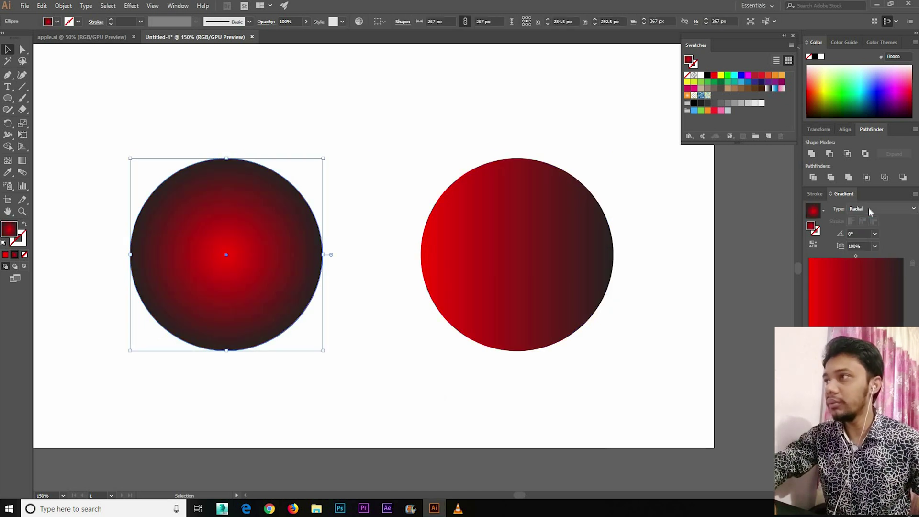
{"action": "left_click", "coordinate": [571, 257]}
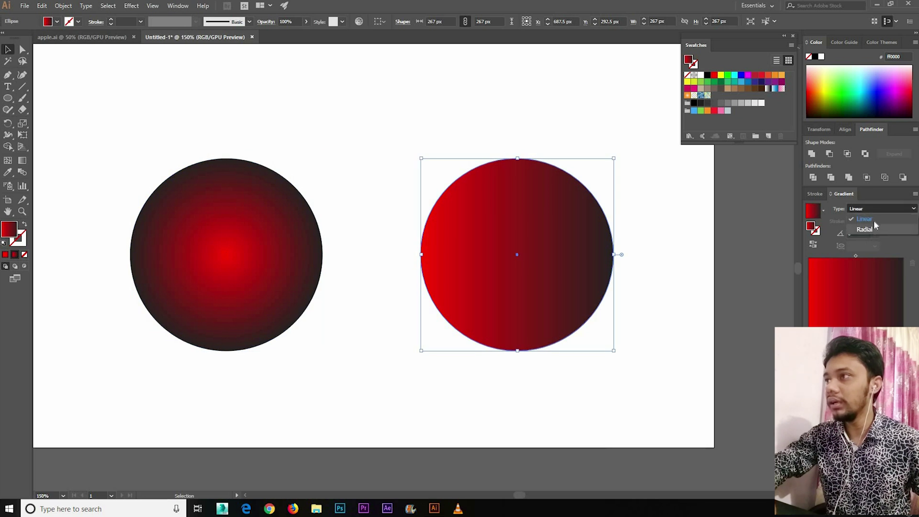
{"action": "left_click", "coordinate": [488, 280]}
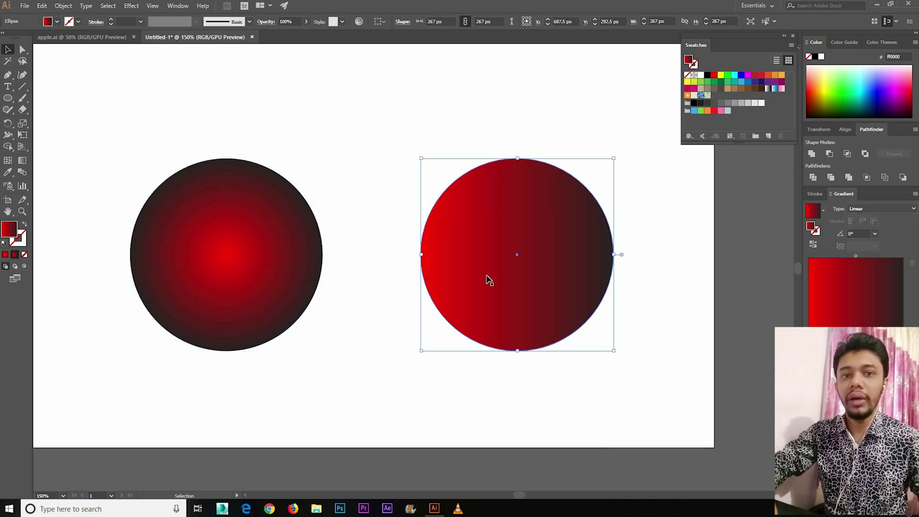
{"action": "left_click", "coordinate": [467, 341]}
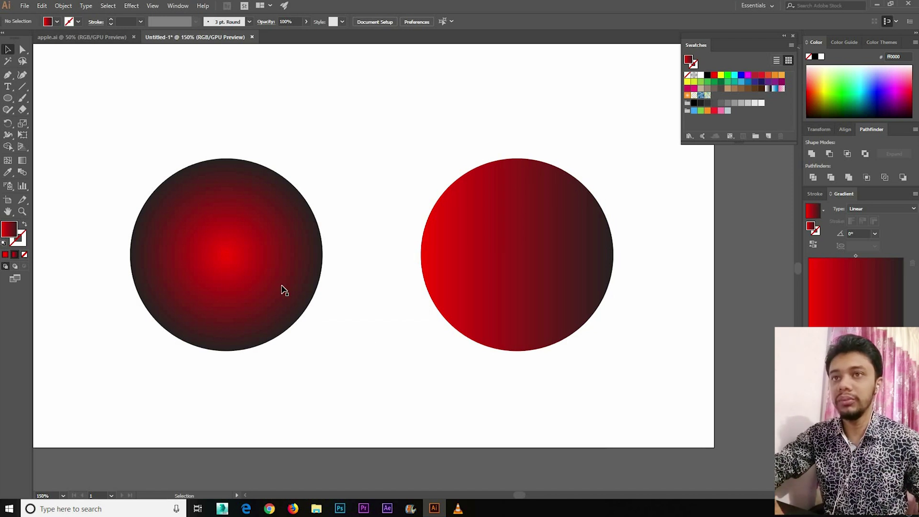
Step: Flatten the left circle's radial glow to a 40% aspect ratio
{"action": "left_click", "coordinate": [270, 274]}
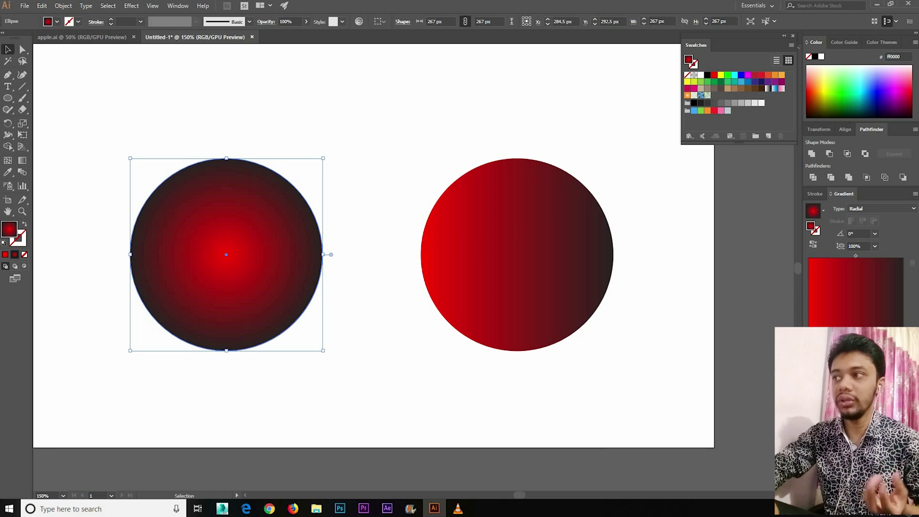
{"action": "left_click", "coordinate": [812, 246]}
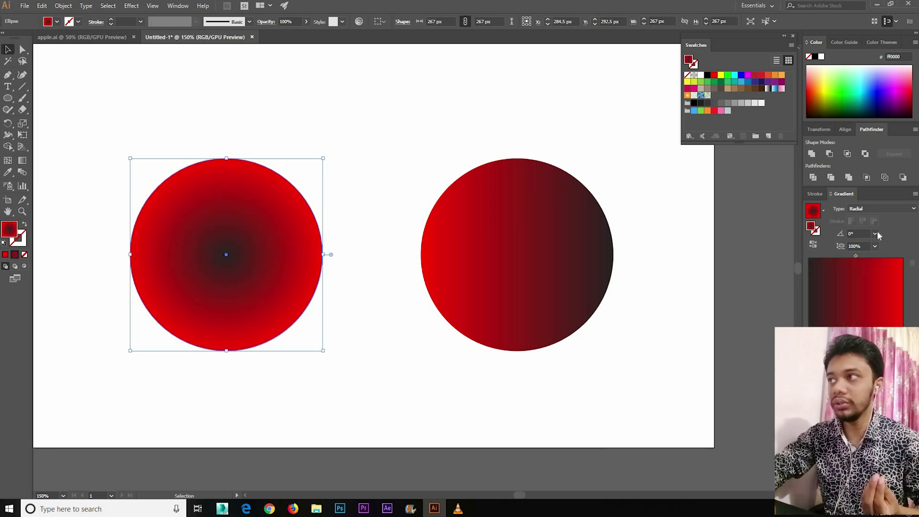
{"action": "key", "text": "ctrl+z"}
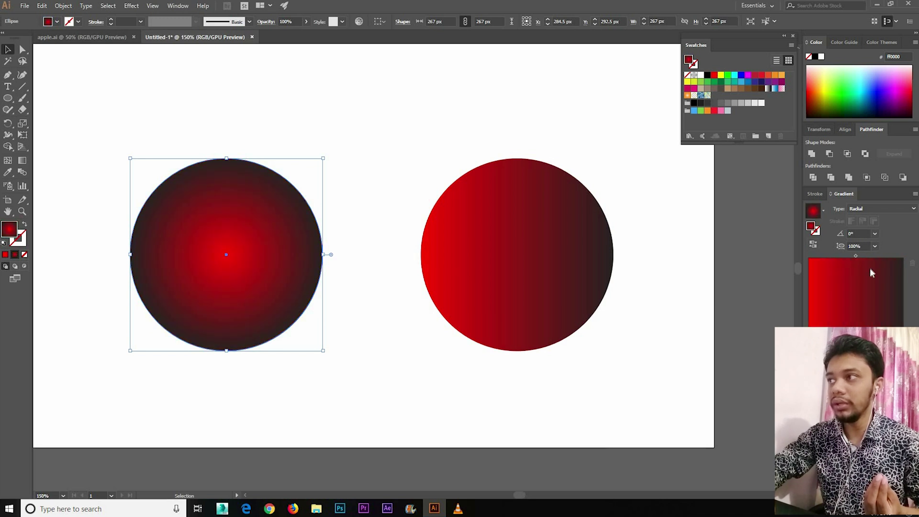
{"action": "left_click", "coordinate": [874, 246]}
{"action": "left_click", "coordinate": [885, 287]}
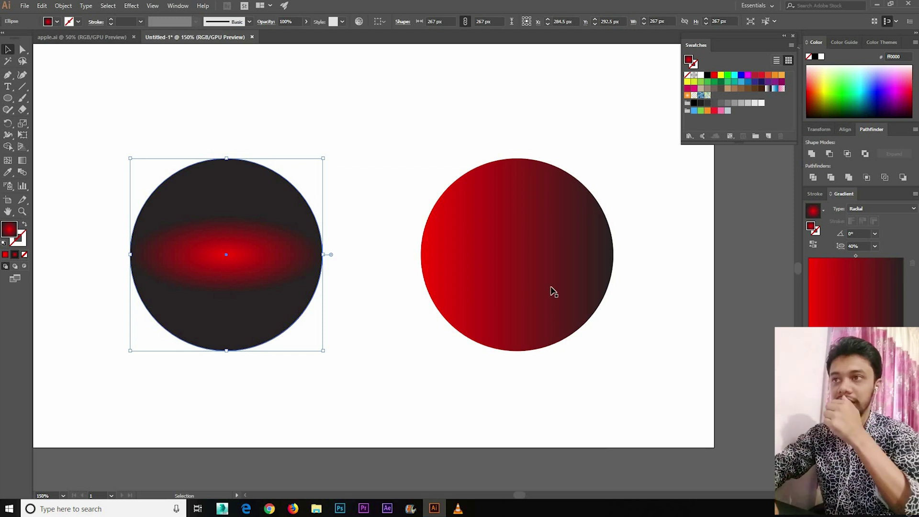
Step: Shift the right circle's gradient midpoint toward red and set its angle to 90°
{"action": "left_click", "coordinate": [599, 298]}
{"action": "left_click_drag", "start_coordinate": [855, 254], "coordinate": [834, 255]}
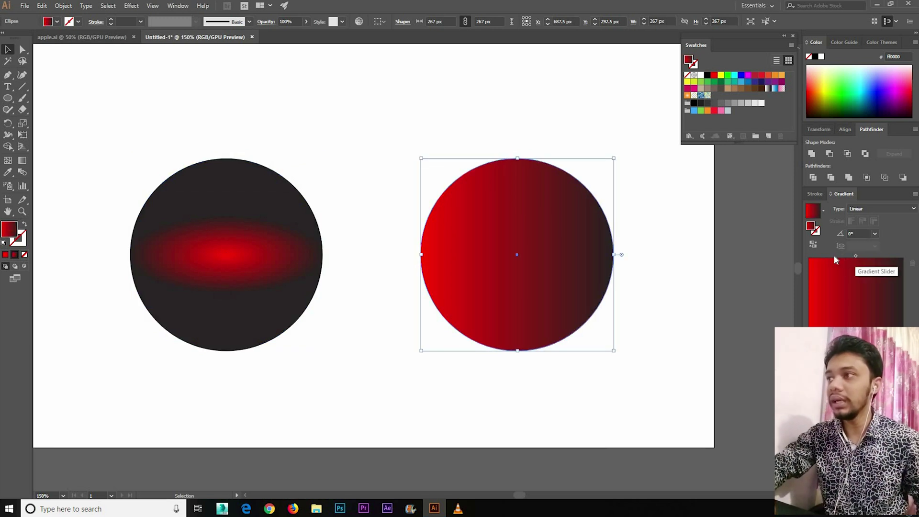
{"action": "left_click", "coordinate": [875, 234]}
{"action": "left_click", "coordinate": [877, 289]}
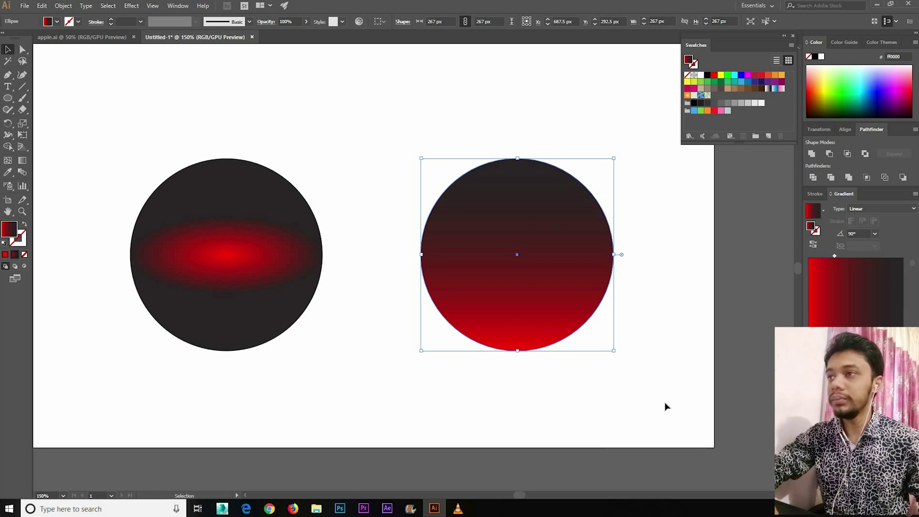
{"action": "left_click_drag", "start_coordinate": [602, 385], "coordinate": [626, 407]}
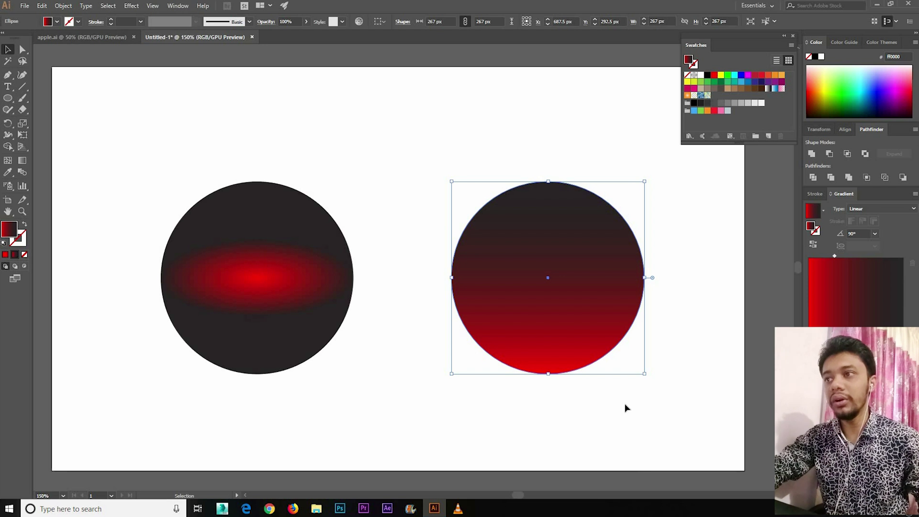
{"action": "left_click_drag", "start_coordinate": [646, 416], "coordinate": [231, 235]}
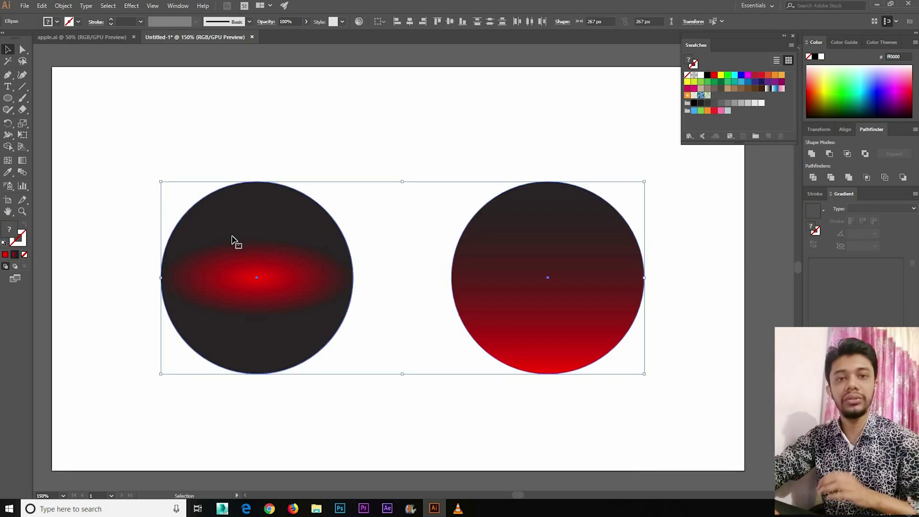
Step: Delete both circles and draw a new 308 px circle near the artboard centre
{"action": "key", "text": "Delete"}
{"action": "left_click_drag", "start_coordinate": [8, 99], "coordinate": [41, 119]}
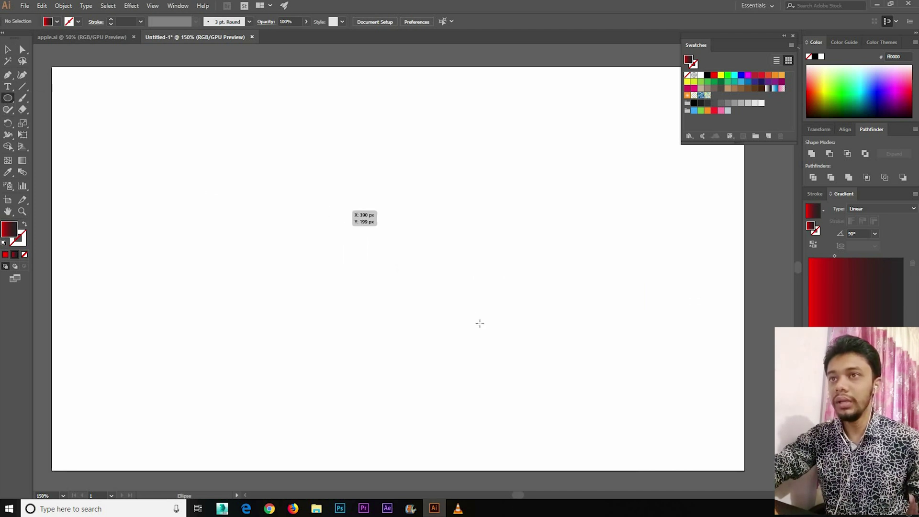
{"action": "left_click_drag", "start_coordinate": [319, 196], "coordinate": [541, 418]}
{"action": "left_click", "coordinate": [8, 49]}
{"action": "left_click_drag", "start_coordinate": [369, 277], "coordinate": [327, 234]}
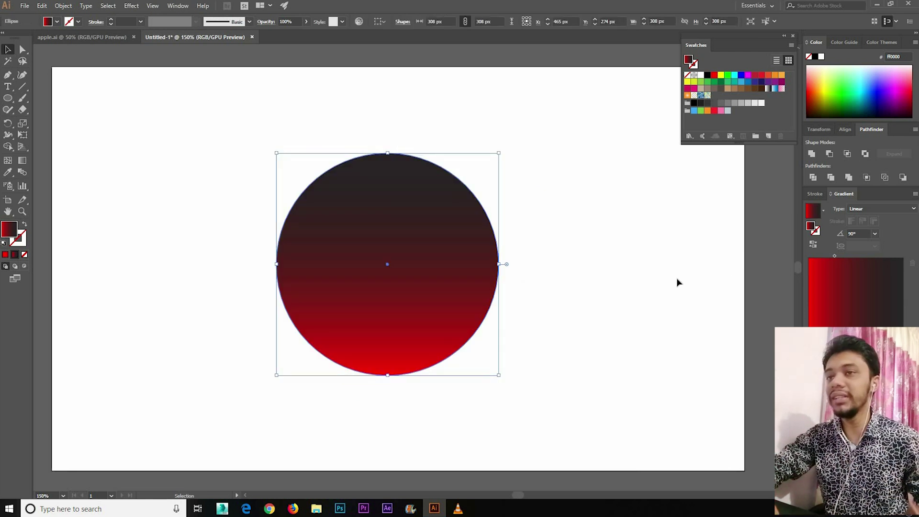
Step: Fill the new circle with solid black
{"action": "left_click", "coordinate": [708, 75]}
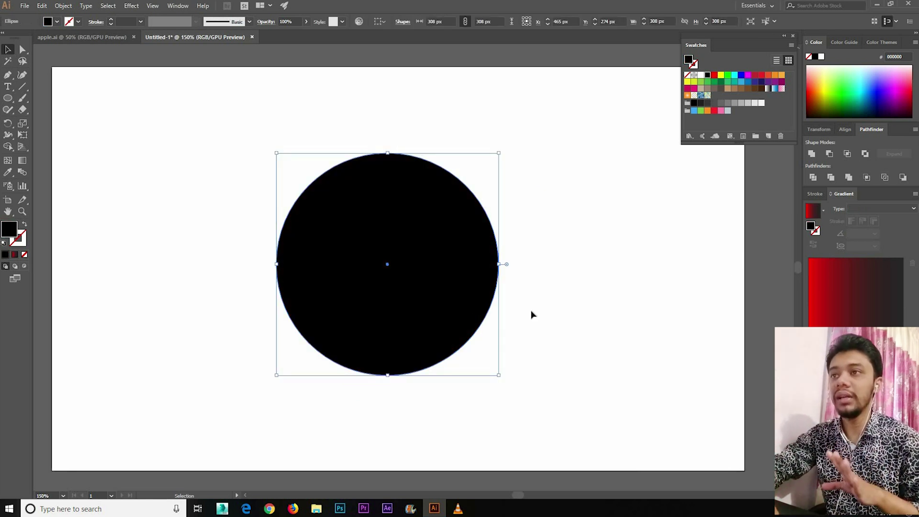
{"action": "key", "text": "ctrl+shift+a"}
{"action": "left_click", "coordinate": [472, 298]}
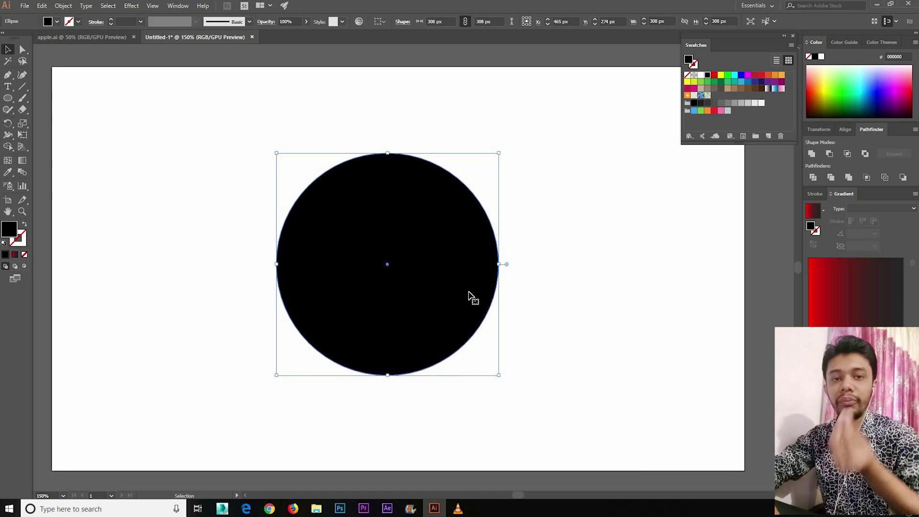
{"action": "key", "text": "ctrl+shift+a"}
{"action": "left_click", "coordinate": [457, 269]}
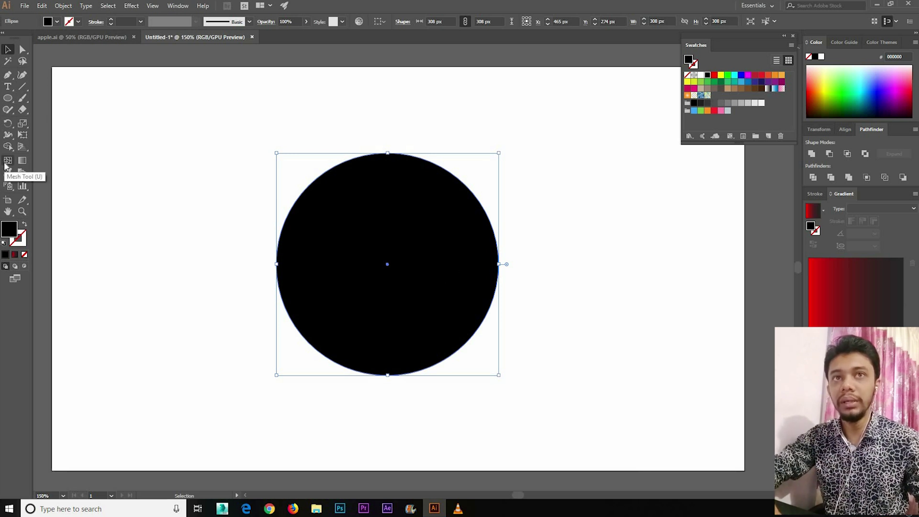
{"action": "left_click", "coordinate": [7, 162]}
Step: Add a red mesh point to the circle, plus vertical and horizontal mesh lines
{"action": "left_click", "coordinate": [339, 219]}
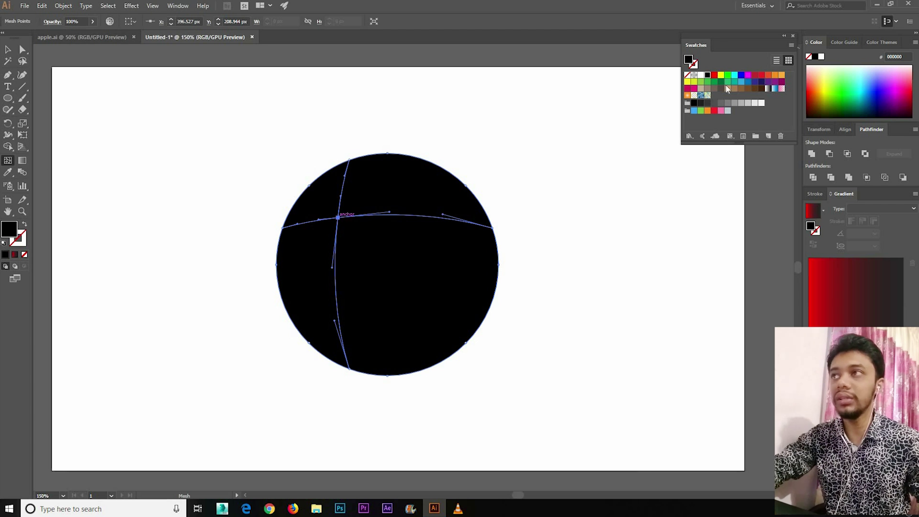
{"action": "left_click", "coordinate": [713, 76]}
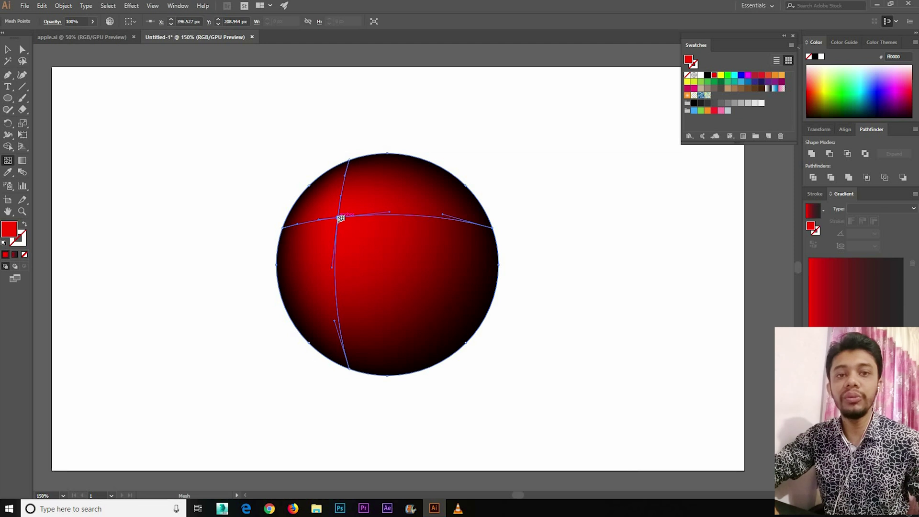
{"action": "left_click", "coordinate": [438, 221]}
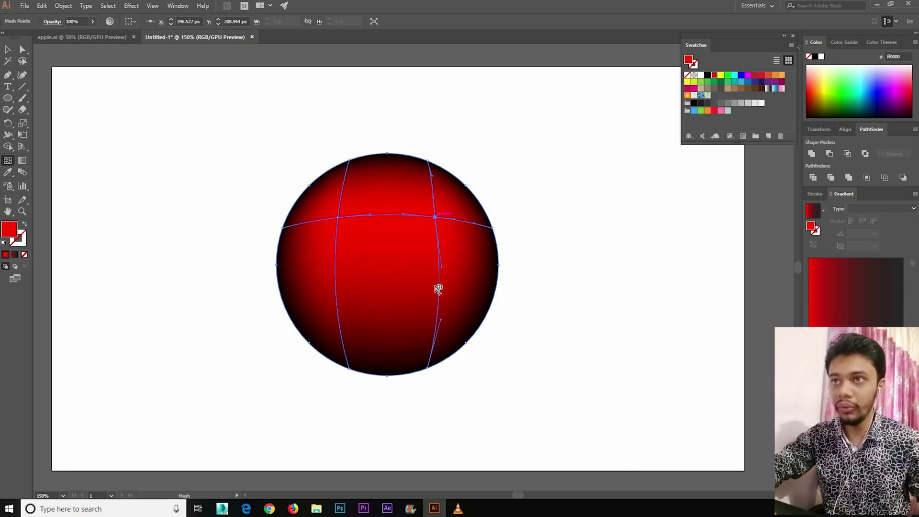
{"action": "left_click", "coordinate": [439, 313]}
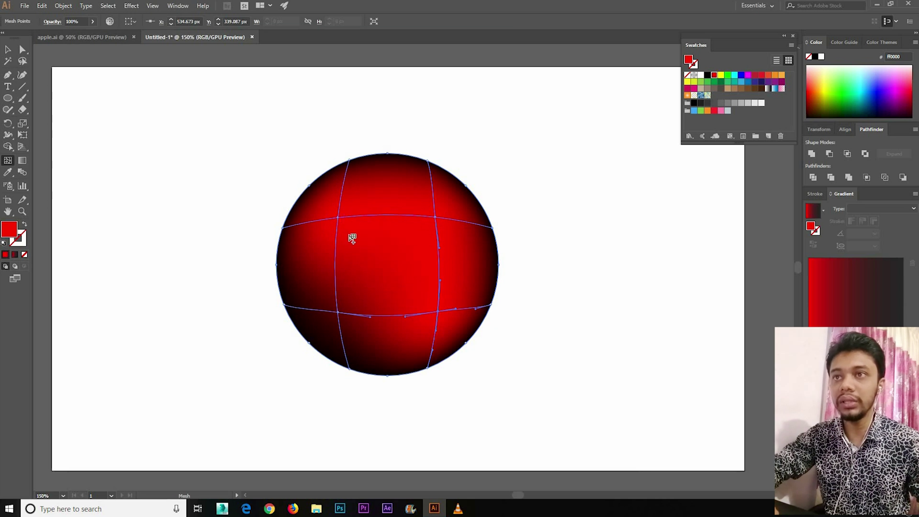
{"action": "left_click", "coordinate": [339, 216]}
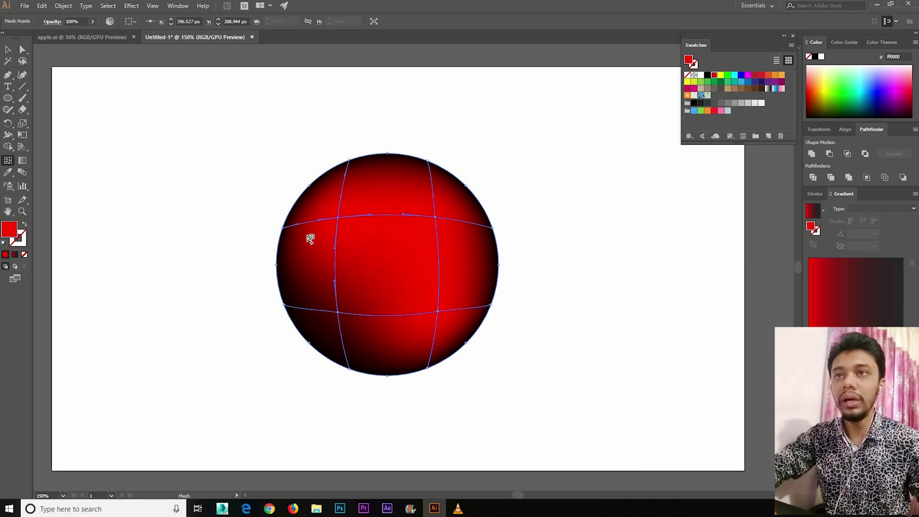
{"action": "left_click", "coordinate": [23, 48]}
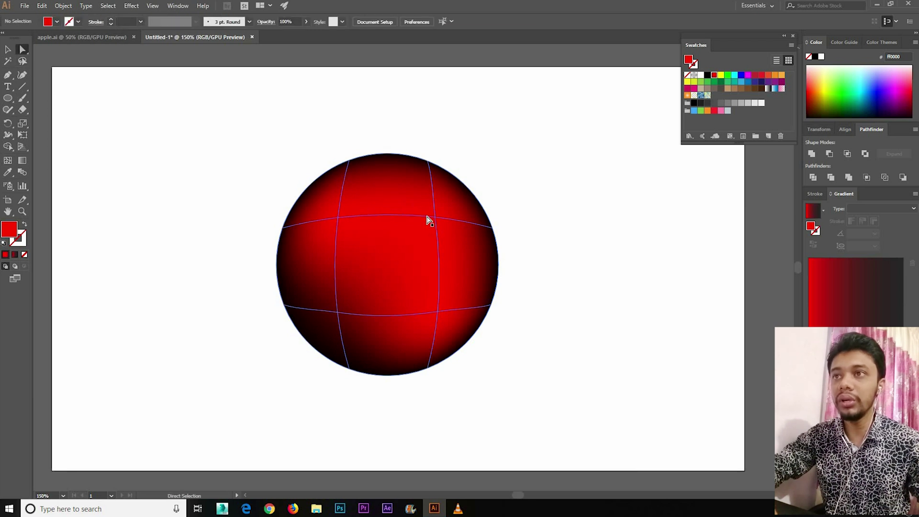
Step: Turn the sphere's outer mesh points black, undoing a trial yellow point
{"action": "left_click", "coordinate": [338, 312]}
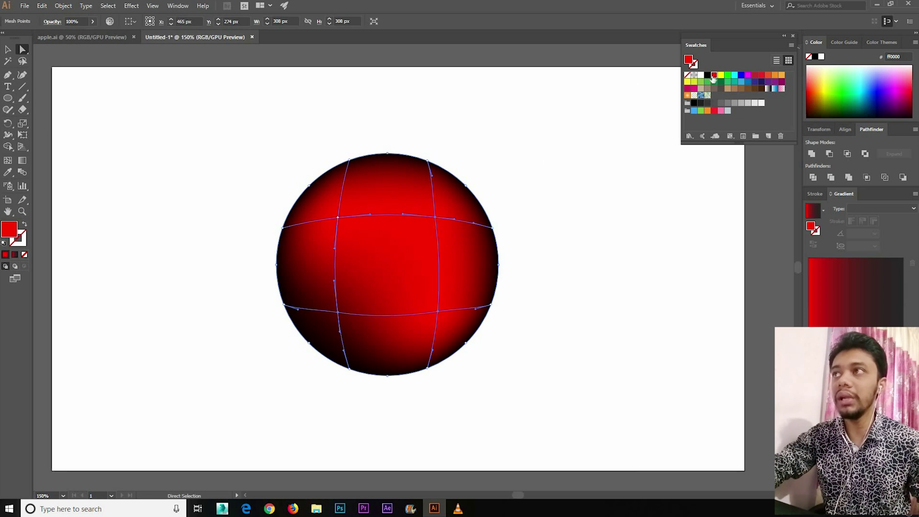
{"action": "left_click", "coordinate": [587, 207]}
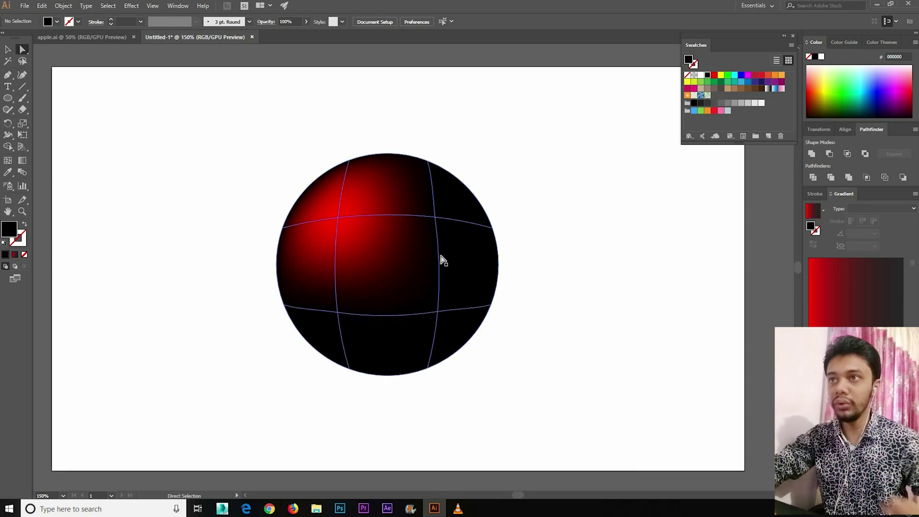
{"action": "left_click", "coordinate": [438, 311]}
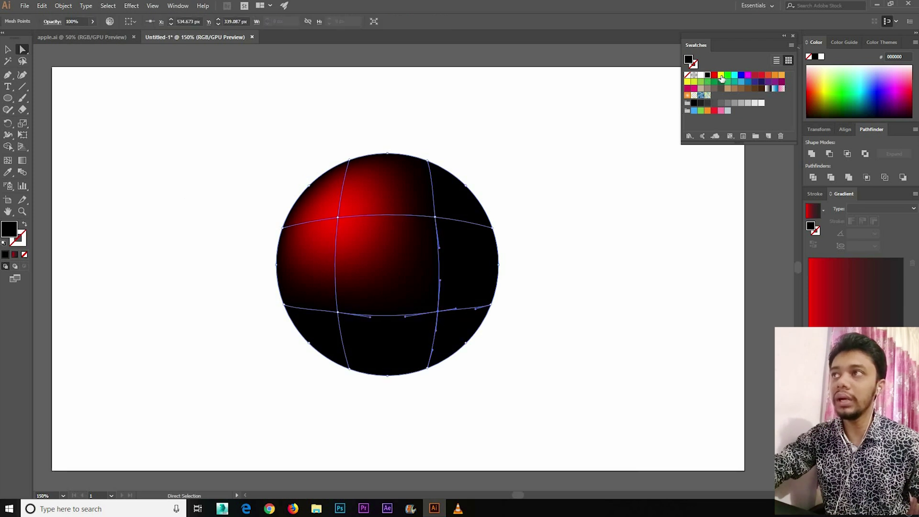
{"action": "left_click", "coordinate": [636, 224]}
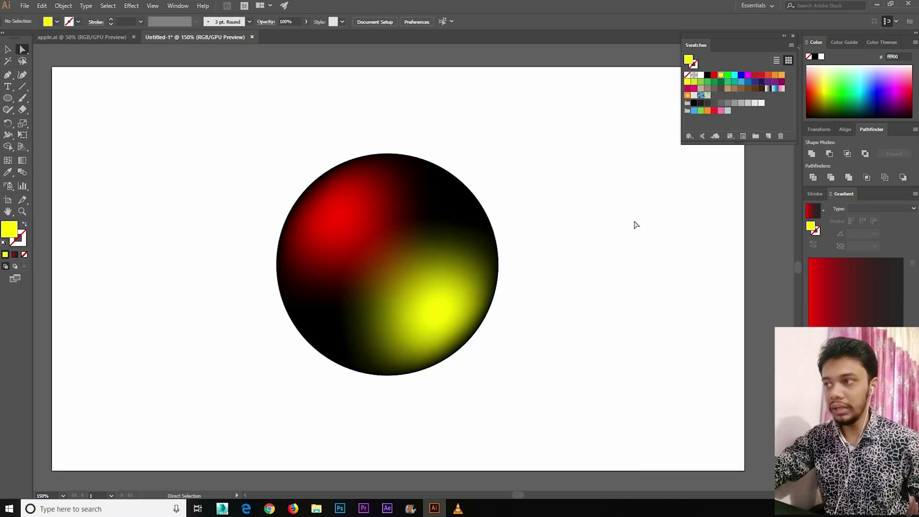
{"action": "key", "text": "ctrl"}
{"action": "key", "text": "ctrl+z"}
Step: Add a second red mesh point near the sphere's lower middle
{"action": "left_click", "coordinate": [148, 181]}
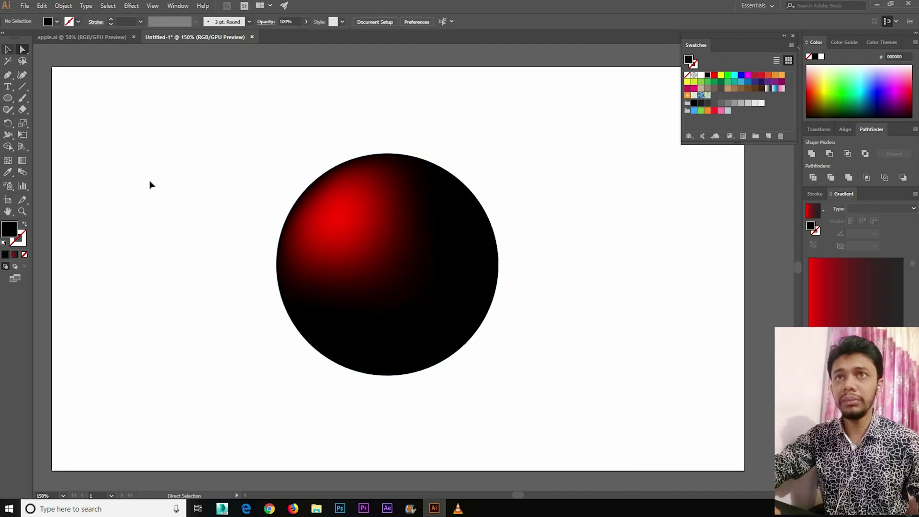
{"action": "left_click_drag", "start_coordinate": [170, 131], "coordinate": [519, 377]}
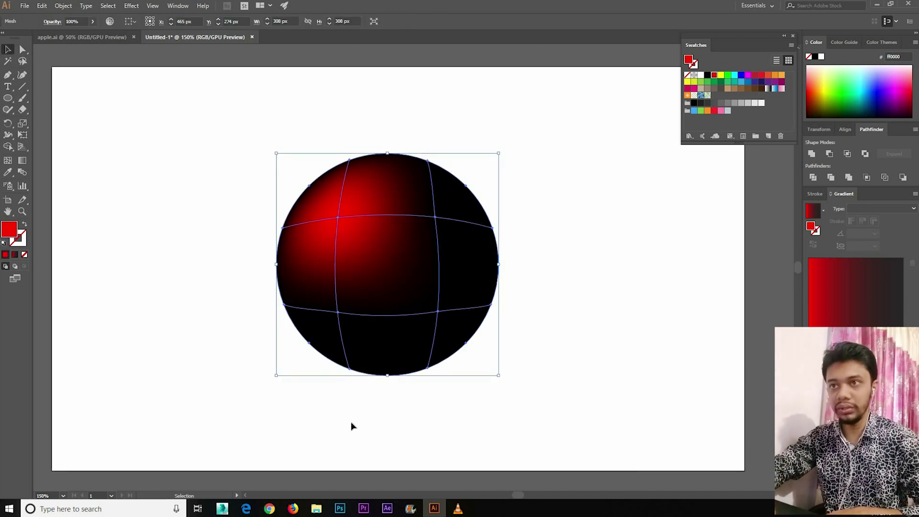
{"action": "left_click", "coordinate": [221, 340]}
{"action": "left_click_drag", "start_coordinate": [215, 150], "coordinate": [550, 391]}
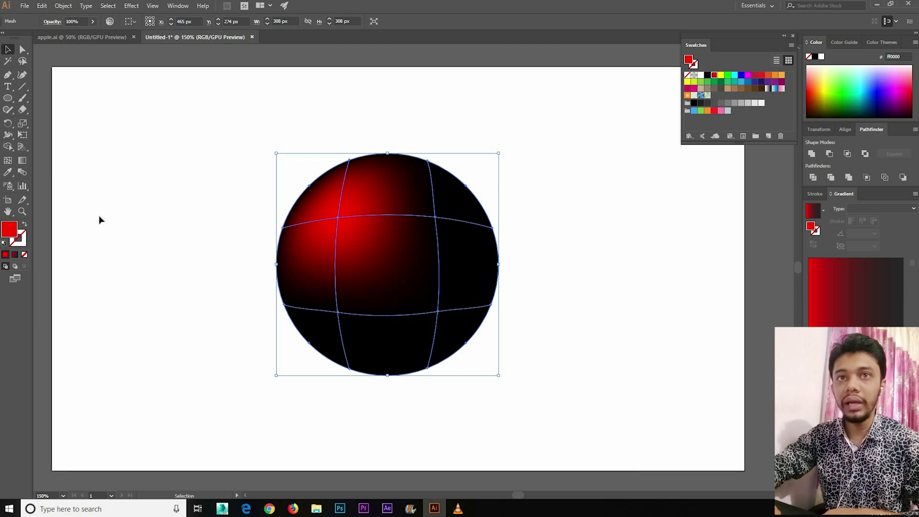
{"action": "left_click", "coordinate": [8, 160]}
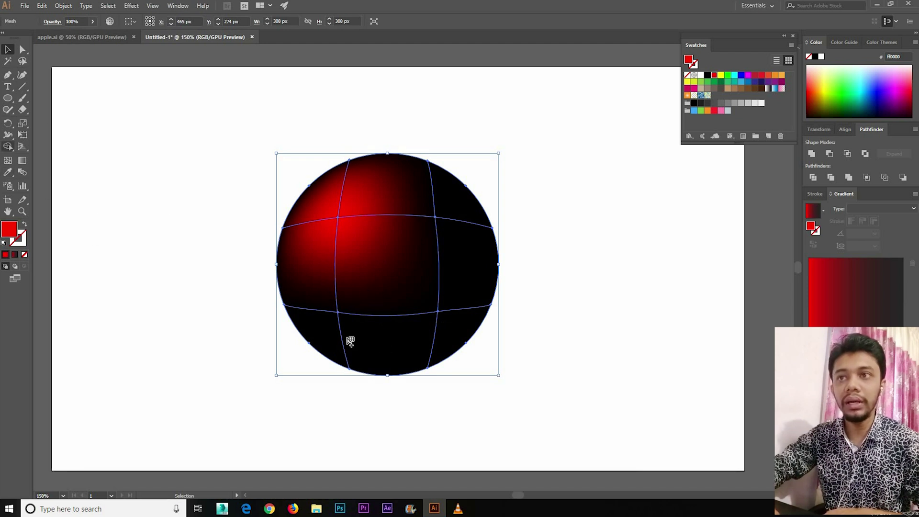
{"action": "left_click", "coordinate": [412, 323]}
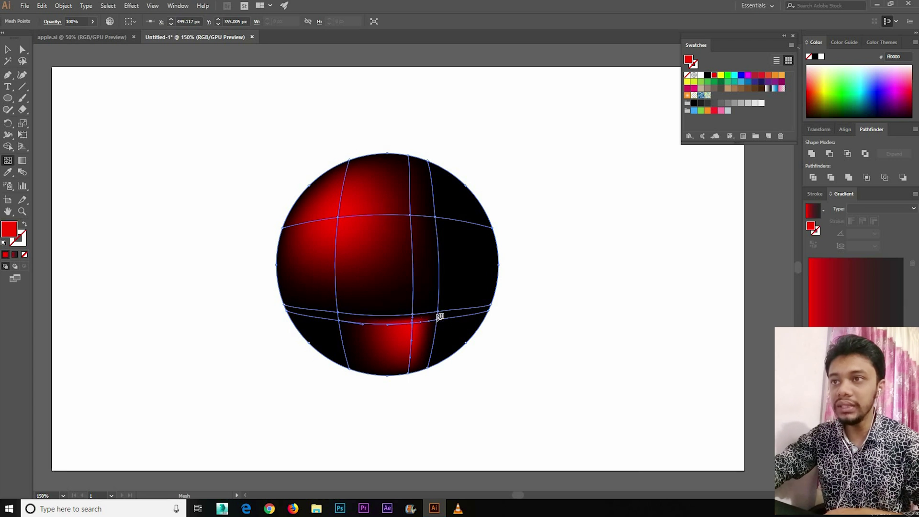
{"action": "left_click", "coordinate": [412, 314]}
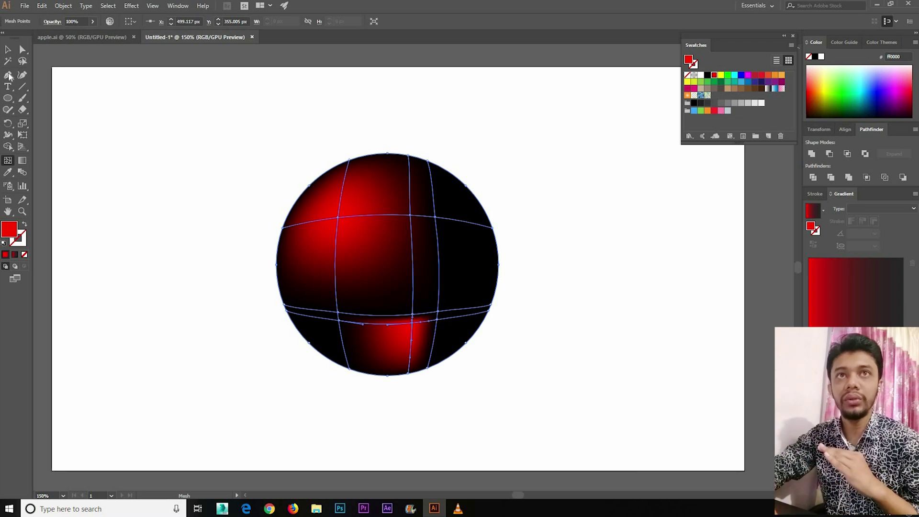
Step: Select and delete the whole mesh sphere
{"action": "left_click", "coordinate": [8, 50]}
{"action": "left_click", "coordinate": [538, 364]}
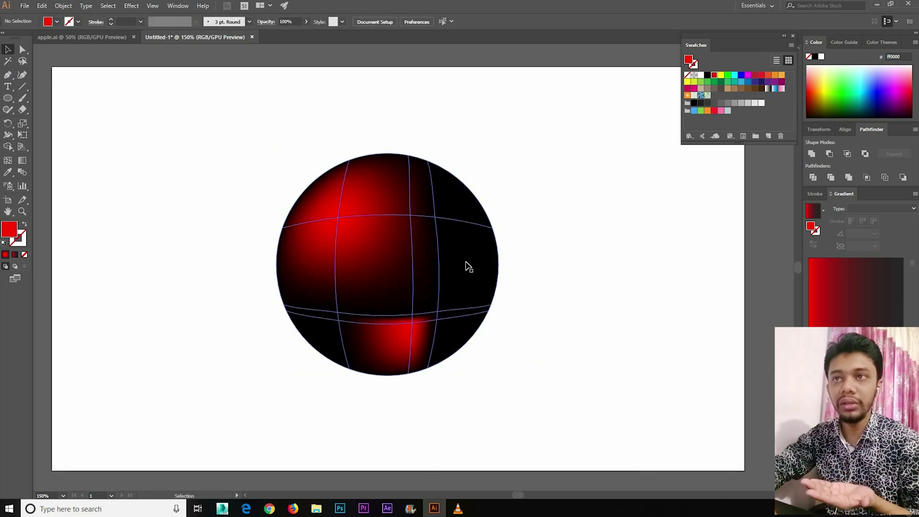
{"action": "left_click_drag", "start_coordinate": [543, 384], "coordinate": [144, 125]}
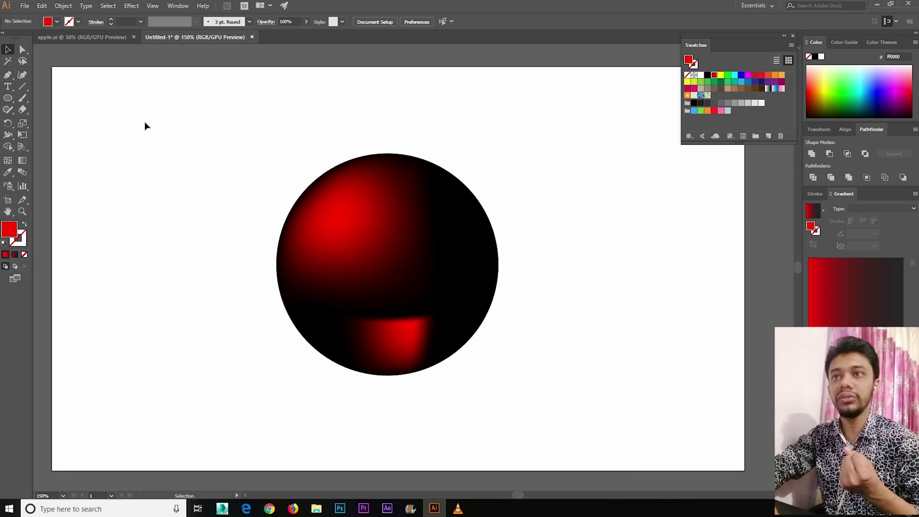
{"action": "key", "text": "Delete"}
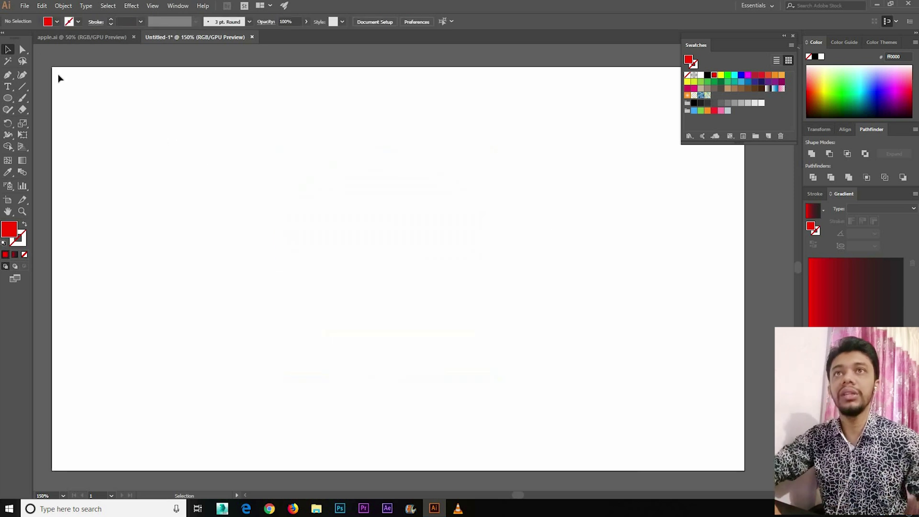
Step: Switch to apple.ai, select the green apple shape and zoom to 100%
{"action": "left_click", "coordinate": [98, 39]}
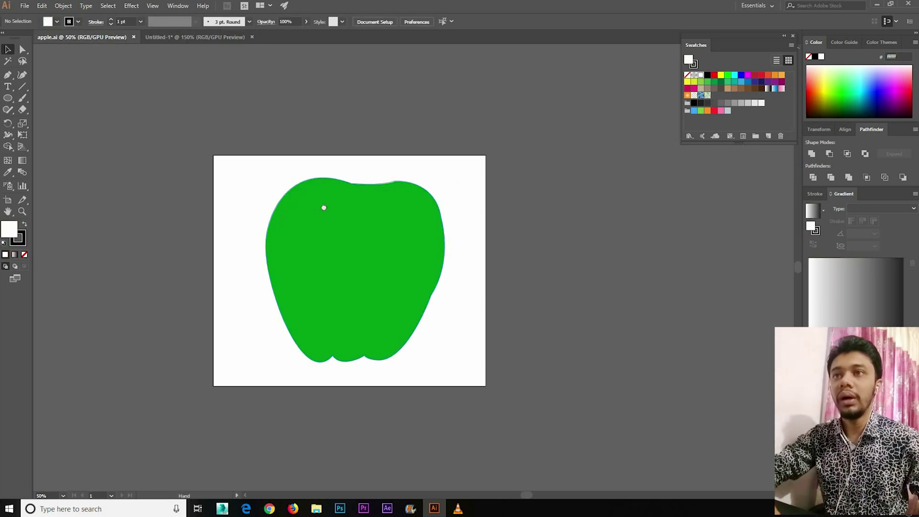
{"action": "key", "text": "ctrl+plus"}
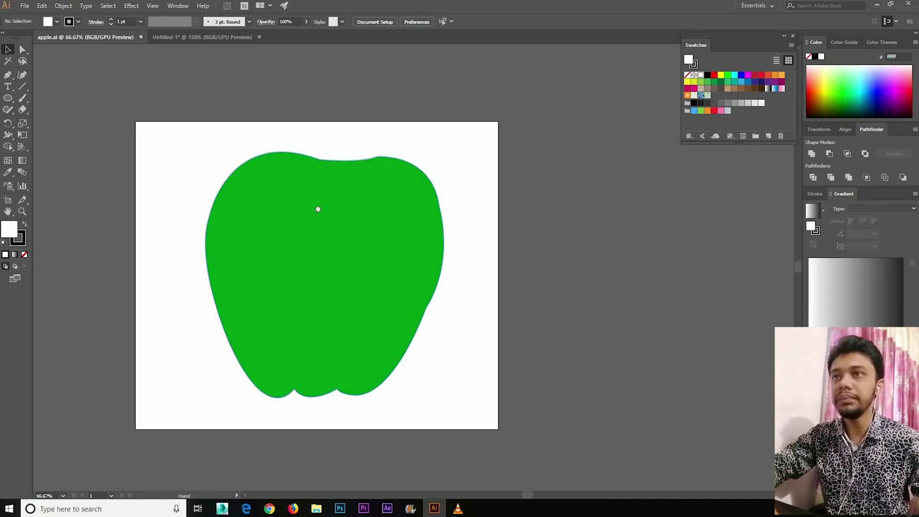
{"action": "left_click", "coordinate": [378, 262]}
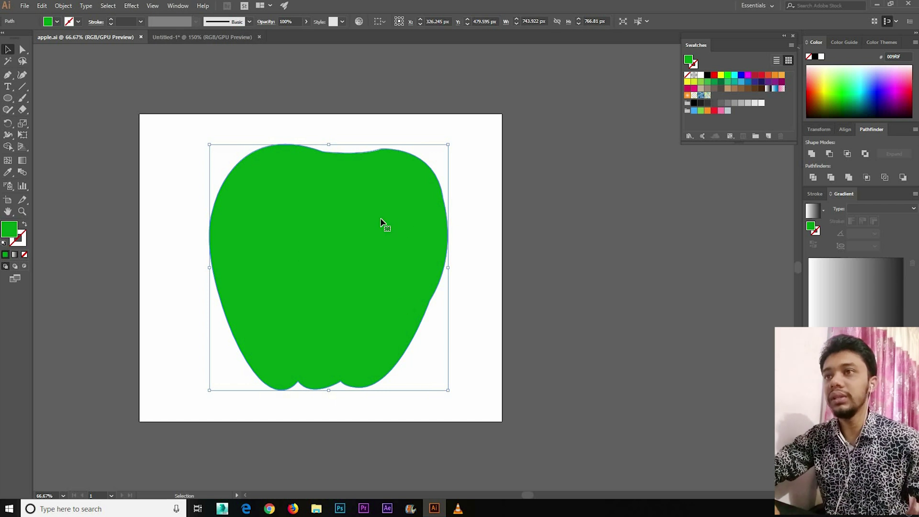
{"action": "left_click", "coordinate": [497, 317]}
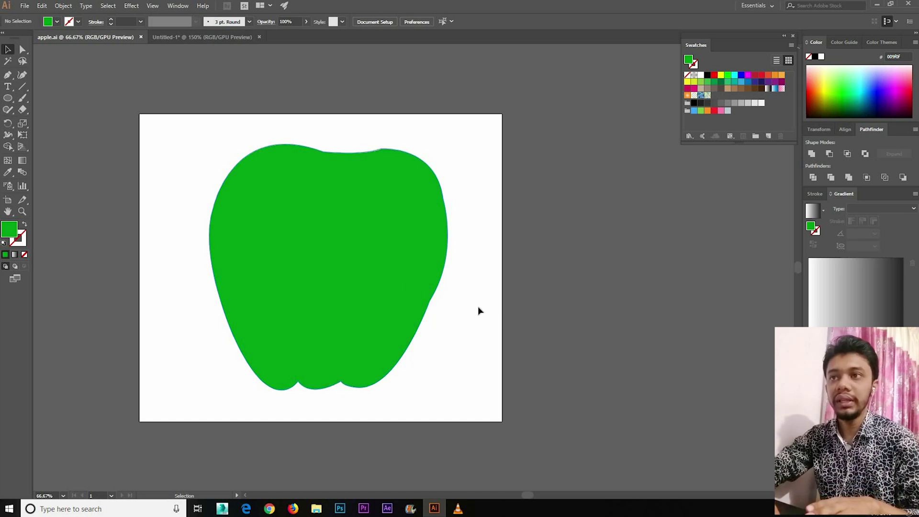
{"action": "key", "text": "ctrl+a"}
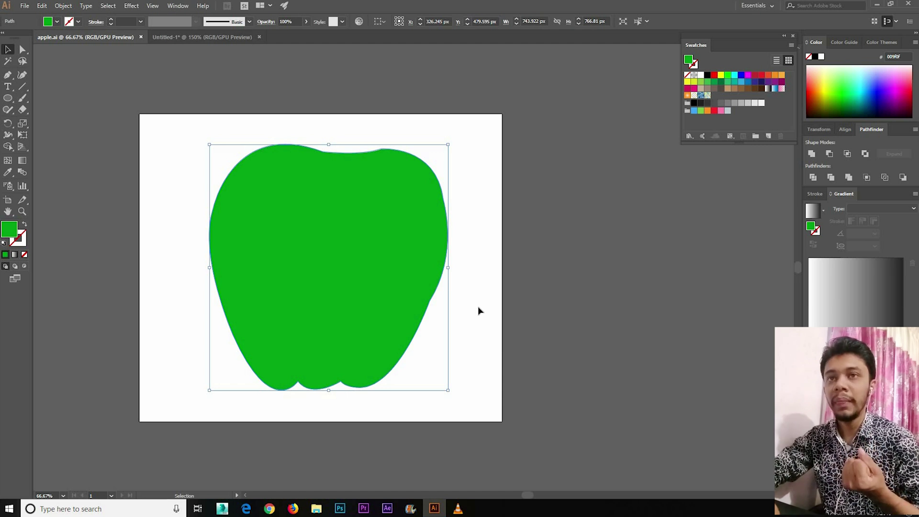
{"action": "key", "text": "ctrl+1"}
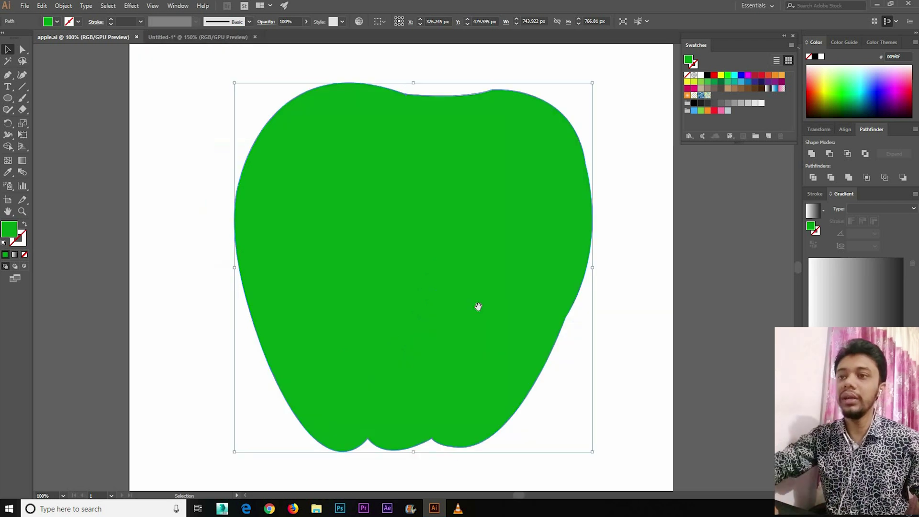
{"action": "left_click_drag", "start_coordinate": [460, 310], "coordinate": [442, 311]}
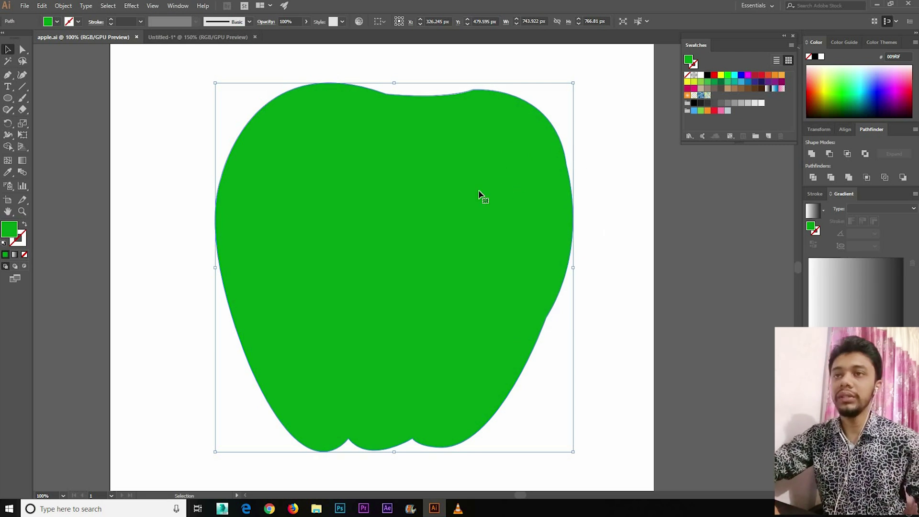
{"action": "left_click", "coordinate": [9, 161]}
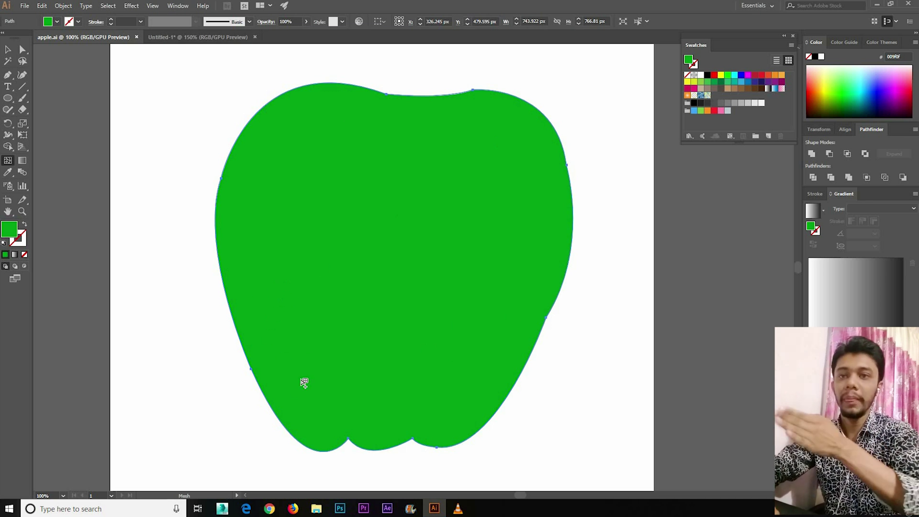
Step: Add mesh lines through the apple's left side, middle and along its top edge
{"action": "left_click", "coordinate": [236, 154]}
{"action": "left_click", "coordinate": [284, 225]}
{"action": "left_click", "coordinate": [290, 92]}
{"action": "left_click", "coordinate": [342, 83]}
{"action": "left_click", "coordinate": [390, 94]}
{"action": "left_click", "coordinate": [437, 95]}
{"action": "left_click", "coordinate": [496, 95]}
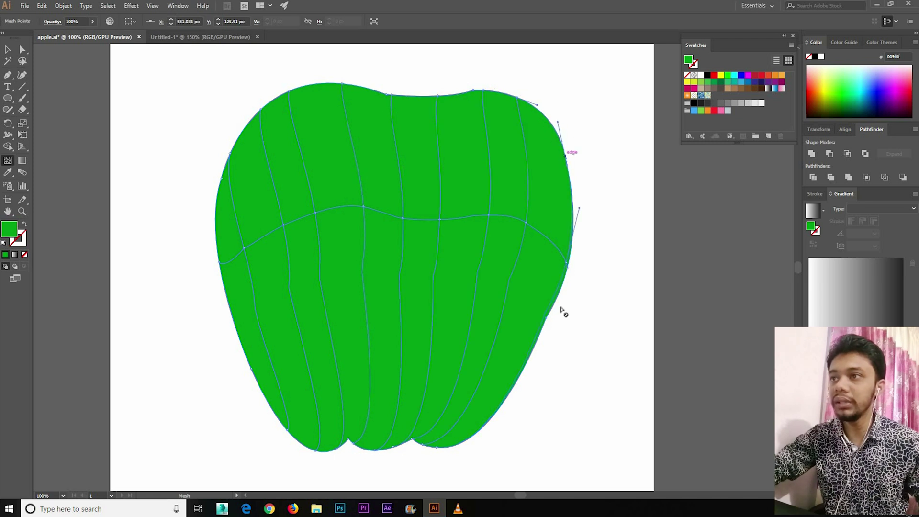
Step: Add horizontal mesh lines across the lower apple, then undo the extra lines
{"action": "left_click", "coordinate": [570, 184]}
{"action": "left_click", "coordinate": [537, 347]}
{"action": "left_click", "coordinate": [509, 393]}
{"action": "left_click", "coordinate": [558, 292]}
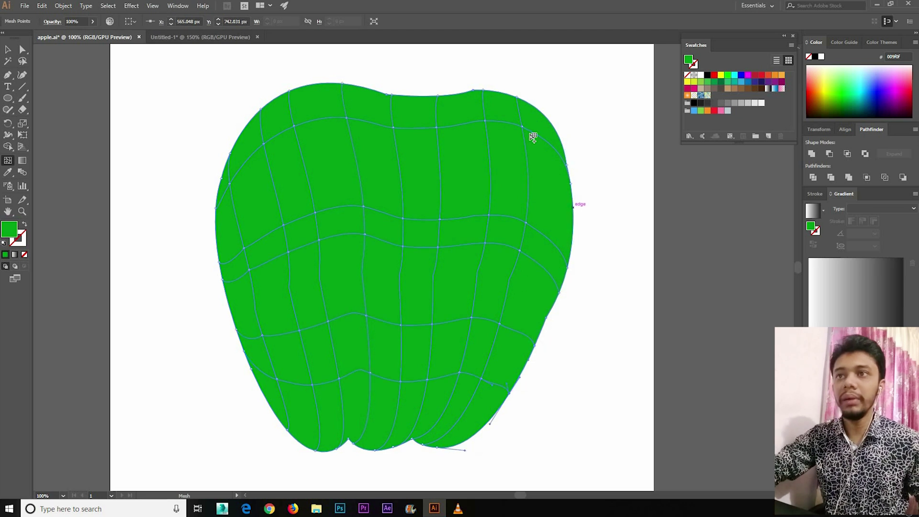
{"action": "key", "text": "v"}
{"action": "key", "text": "ctrl+z"}
{"action": "key", "text": "ctrl+z"}
{"action": "key", "text": "ctrl+z"}
{"action": "key", "text": "ctrl+z"}
{"action": "key", "text": "ctrl+z"}
{"action": "key", "text": "ctrl+z"}
{"action": "key", "text": "ctrl+z"}
{"action": "key", "text": "ctrl+z"}
{"action": "key", "text": "ctrl+z"}
{"action": "key", "text": "ctrl+z"}
{"action": "key", "text": "ctrl+z"}
Step: Apply an 8-row, 8-column gradient mesh to the apple with Create Gradient Mesh
{"action": "left_click", "coordinate": [9, 49]}
{"action": "left_click", "coordinate": [63, 6]}
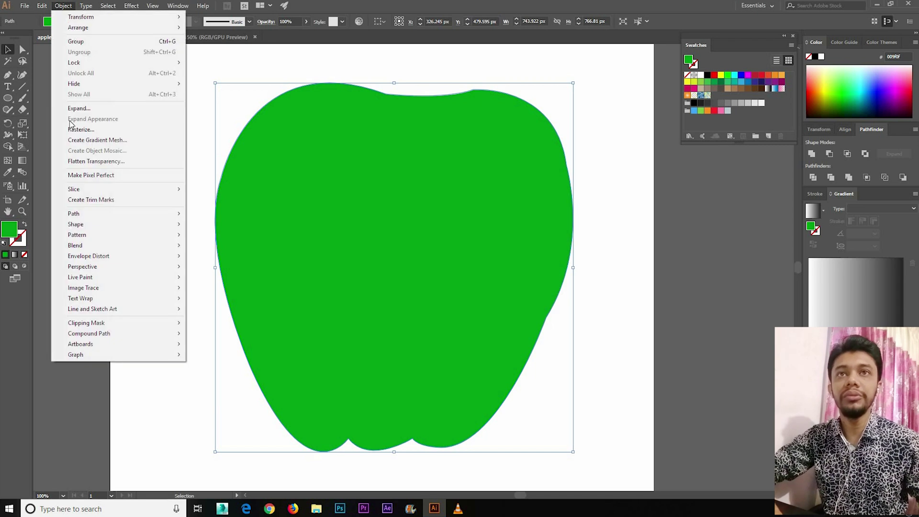
{"action": "left_click", "coordinate": [94, 141]}
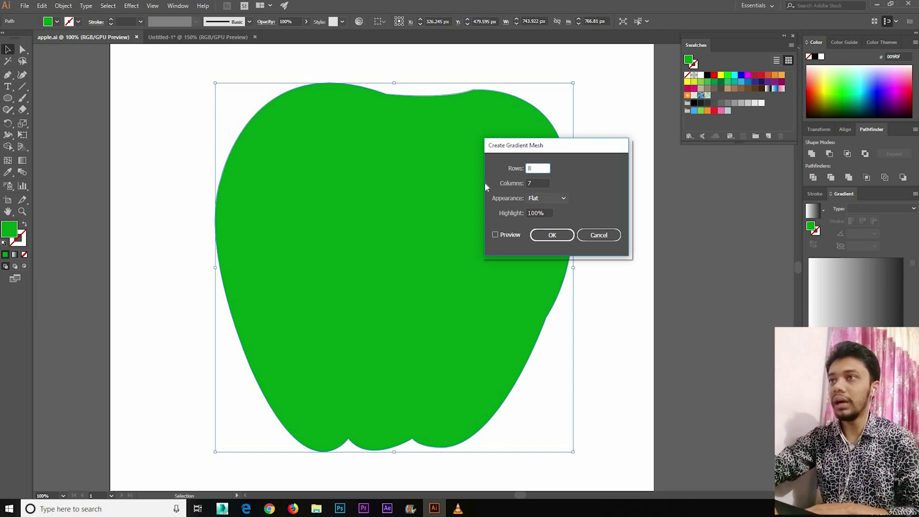
{"action": "key", "text": "Tab"}
{"action": "type", "text": "8"}
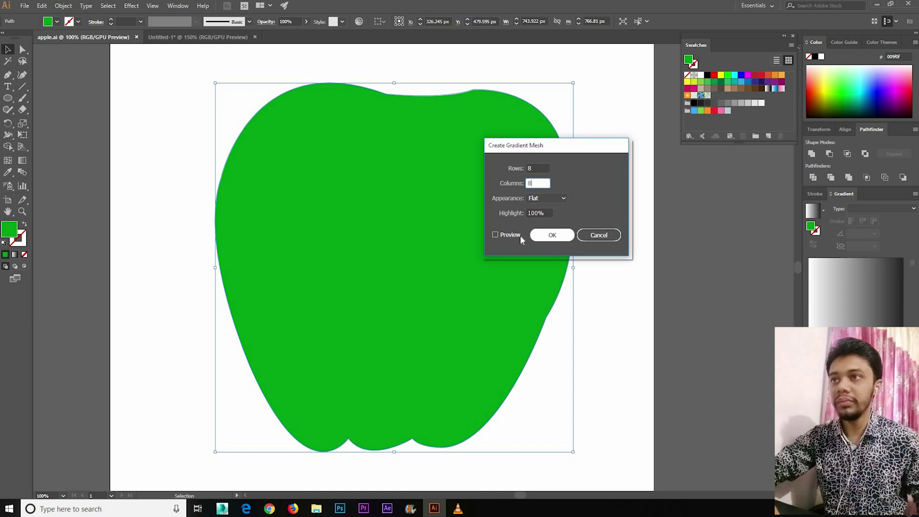
{"action": "left_click", "coordinate": [519, 235]}
{"action": "left_click_drag", "start_coordinate": [622, 142], "coordinate": [728, 132]}
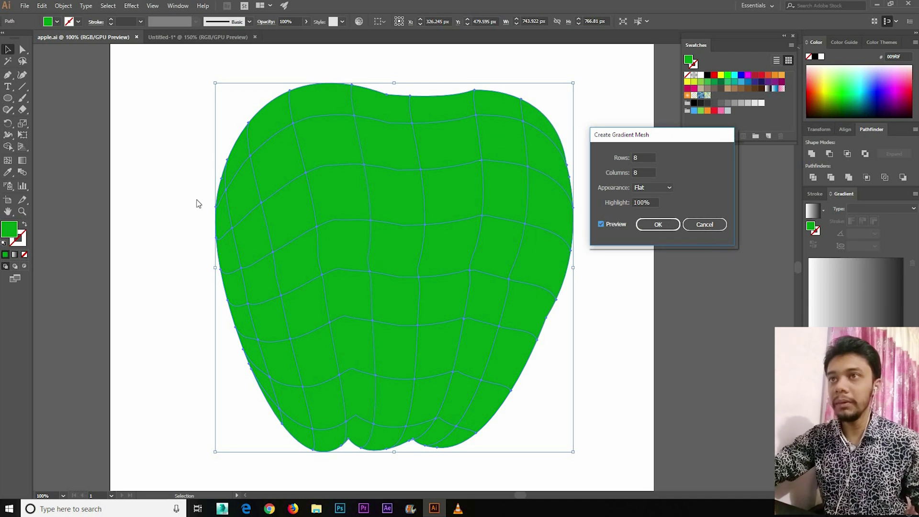
{"action": "left_click", "coordinate": [658, 226]}
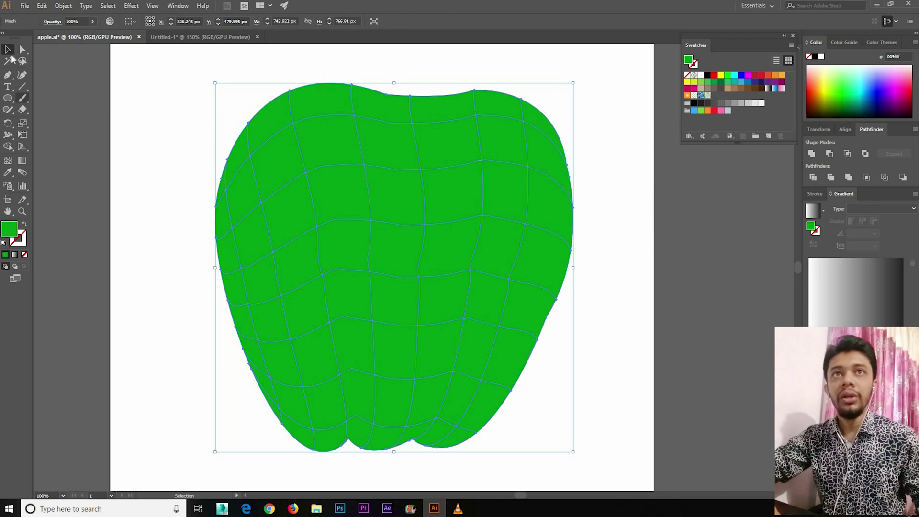
{"action": "key", "text": "ctrl+shift+a"}
{"action": "left_click", "coordinate": [555, 204]}
Step: Lighten a mesh point on the apple's upper right to a pale green
{"action": "left_click", "coordinate": [608, 211]}
{"action": "key", "text": "ctrl+equal"}
{"action": "key", "text": "ctrl+minus"}
{"action": "left_click", "coordinate": [22, 51]}
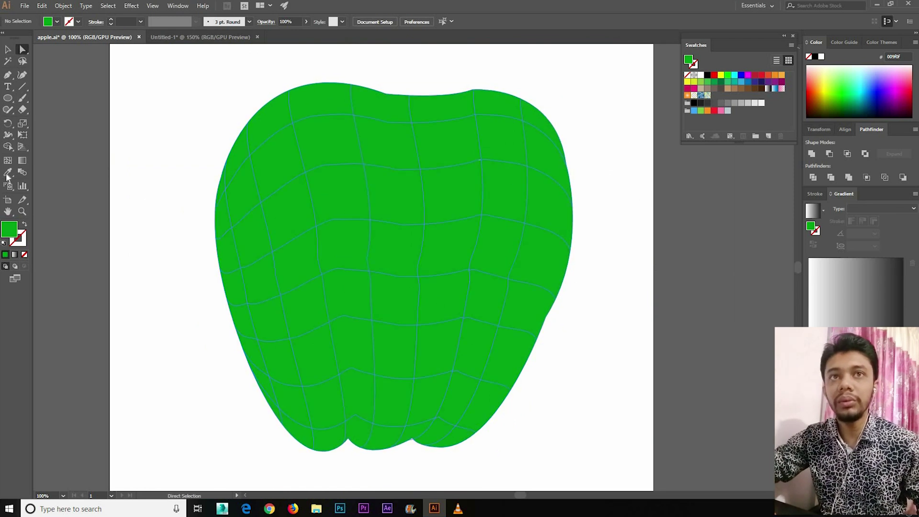
{"action": "left_click", "coordinate": [481, 160]}
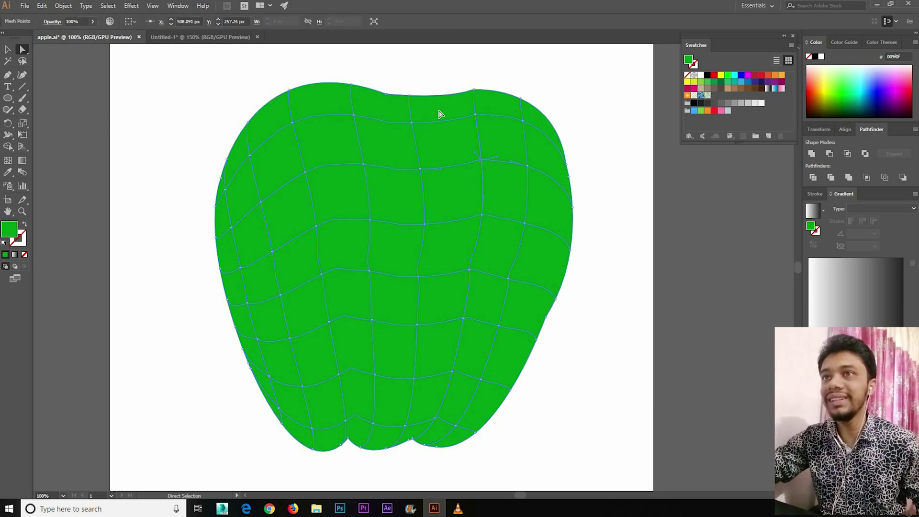
{"action": "left_click", "coordinate": [482, 165]}
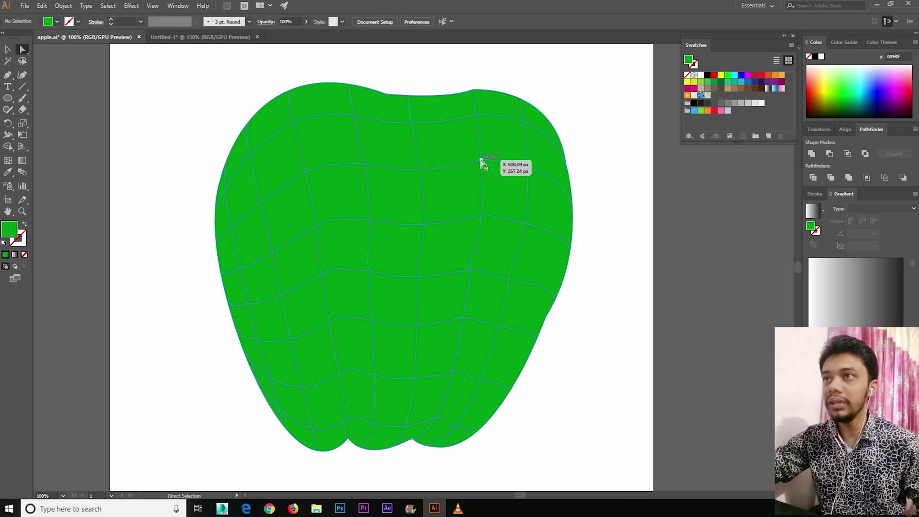
{"action": "double_click", "coordinate": [14, 232]}
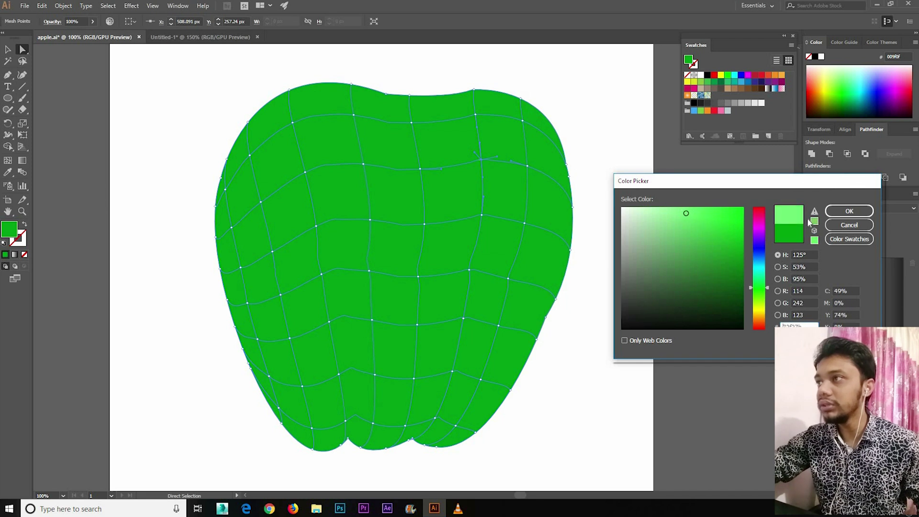
{"action": "left_click_drag", "start_coordinate": [702, 217], "coordinate": [683, 214]}
{"action": "key", "text": "Return"}
{"action": "left_click", "coordinate": [702, 252]}
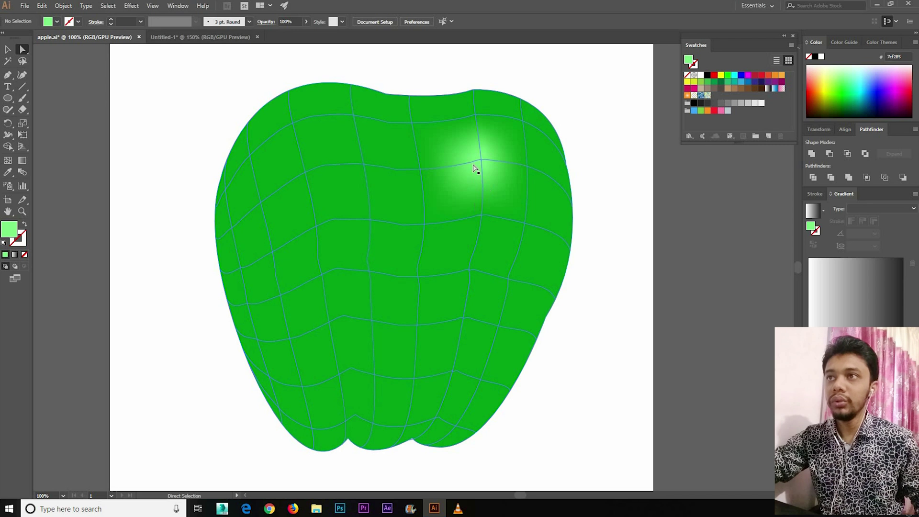
Step: Recolour the neighbouring upper-right mesh point a medium light green
{"action": "left_click", "coordinate": [481, 161]}
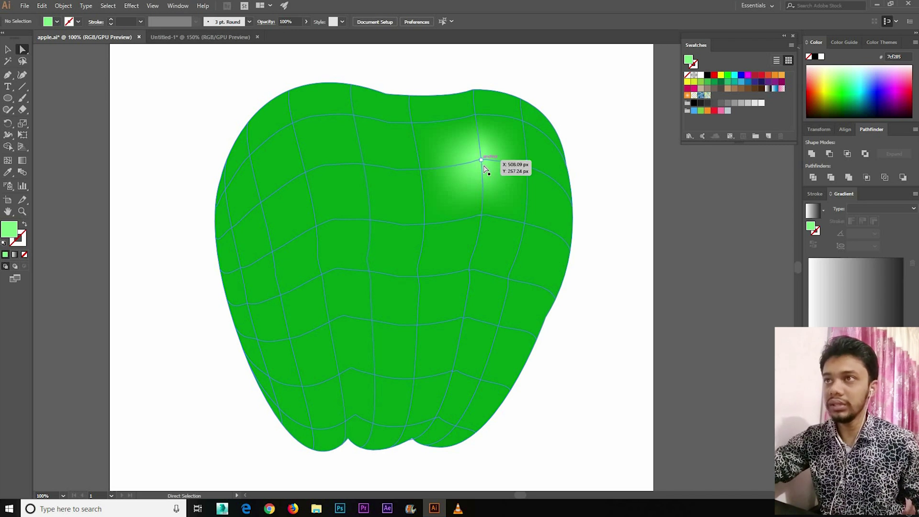
{"action": "left_click", "coordinate": [527, 166]}
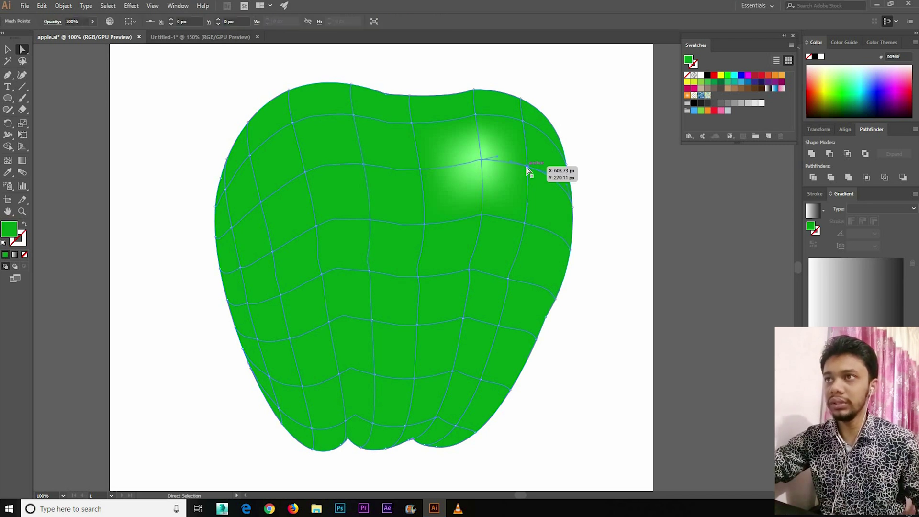
{"action": "left_click", "coordinate": [483, 163]}
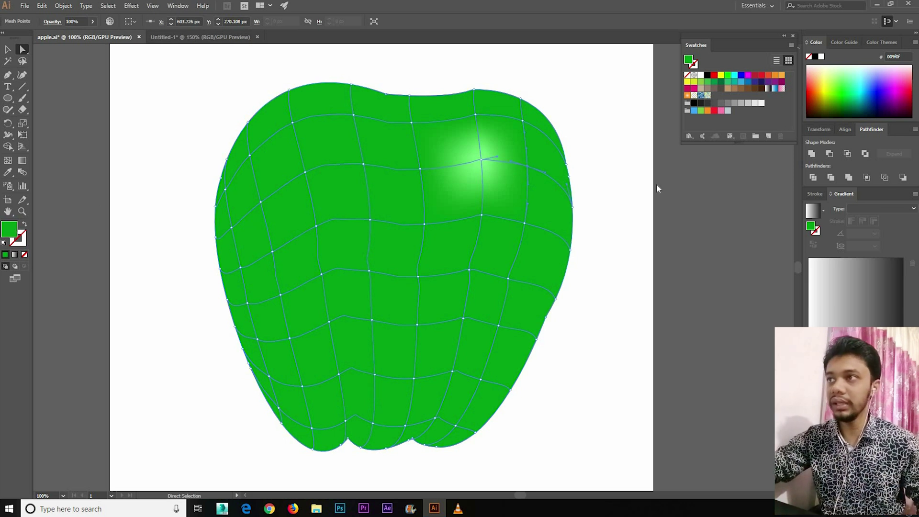
{"action": "left_click", "coordinate": [813, 221]}
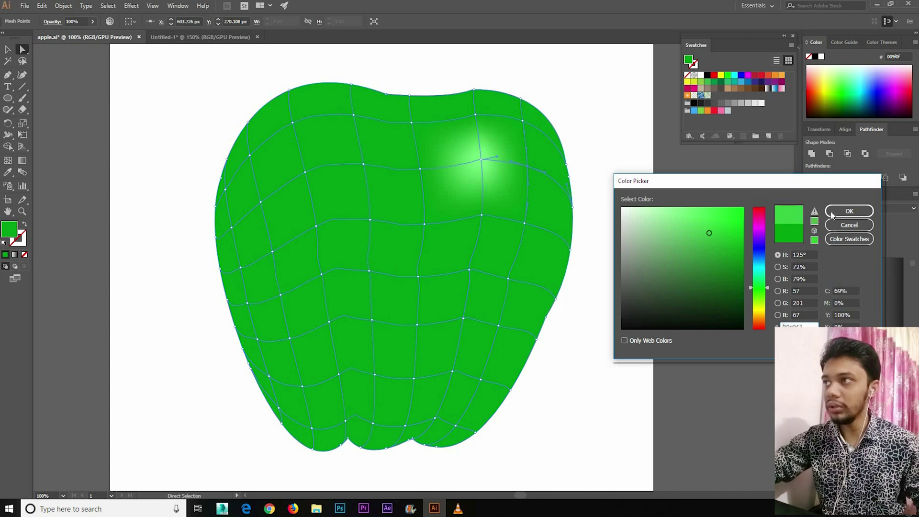
{"action": "key", "text": "Return"}
{"action": "left_click", "coordinate": [650, 276]}
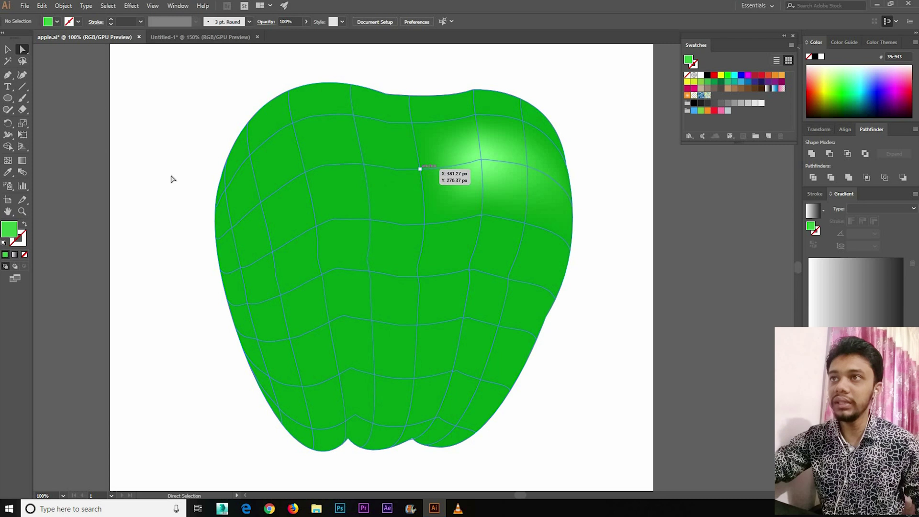
Step: Give another mesh point near the highlight a brighter green
{"action": "left_click", "coordinate": [420, 168]}
{"action": "double_click", "coordinate": [811, 226]}
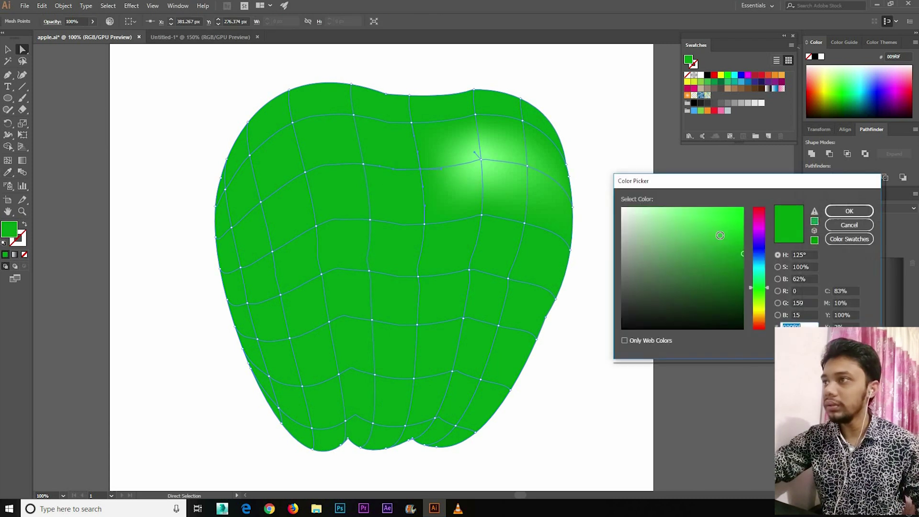
{"action": "left_click", "coordinate": [722, 236]}
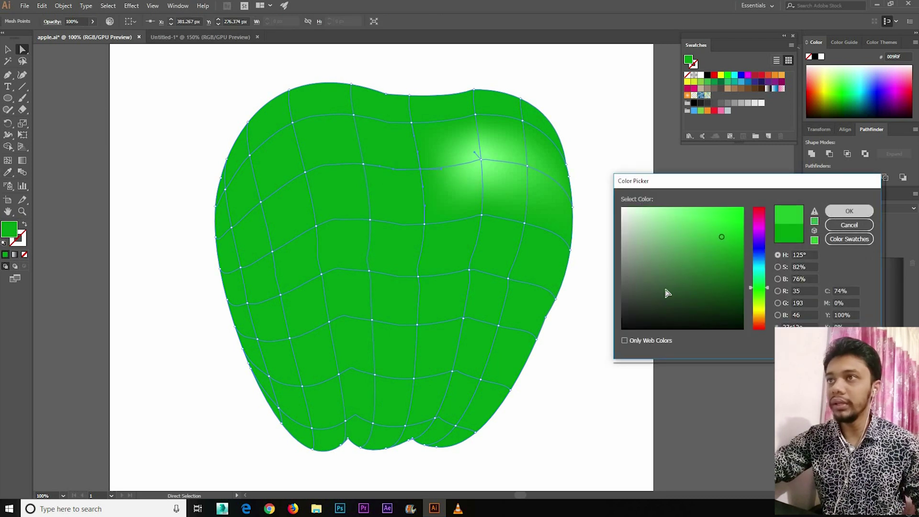
{"action": "key", "text": "Return"}
{"action": "left_click", "coordinate": [668, 293]}
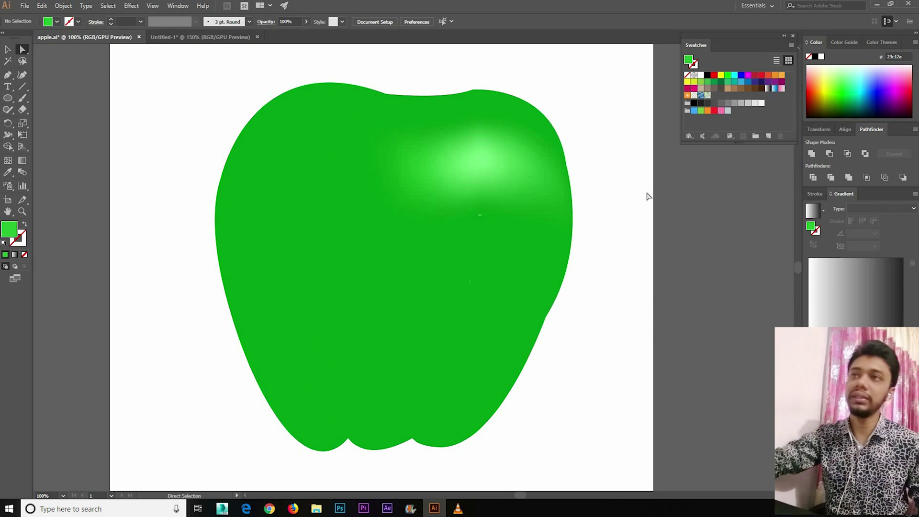
Step: Drag the mesh point below the highlight lower to stretch the highlight
{"action": "left_click", "coordinate": [482, 215]}
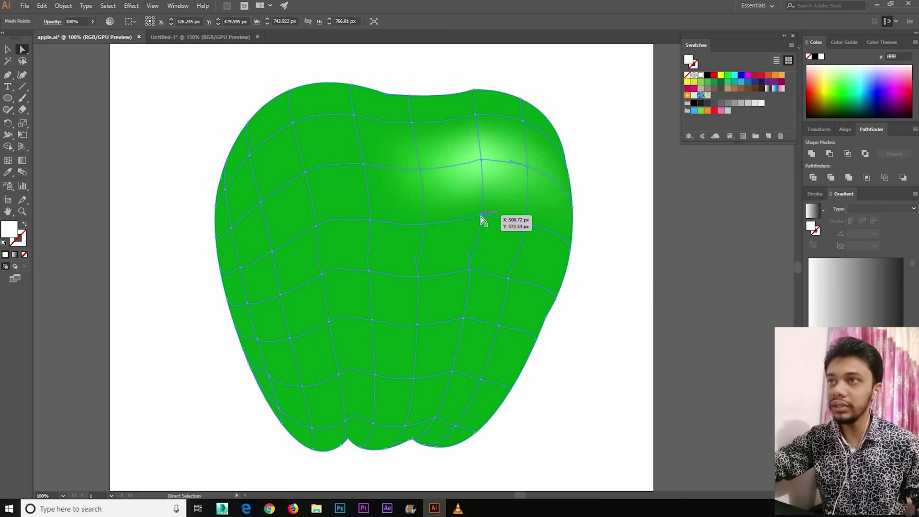
{"action": "left_click_drag", "start_coordinate": [482, 225], "coordinate": [479, 246]}
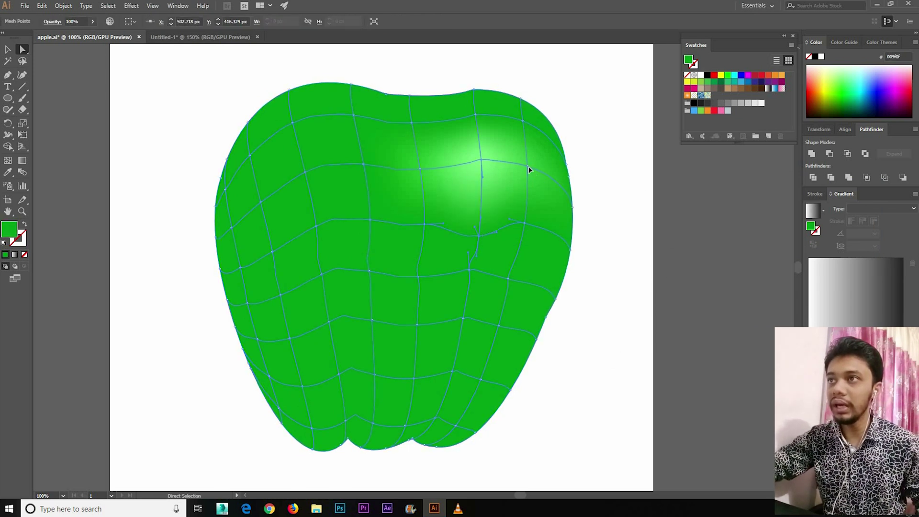
{"action": "left_click", "coordinate": [420, 168]}
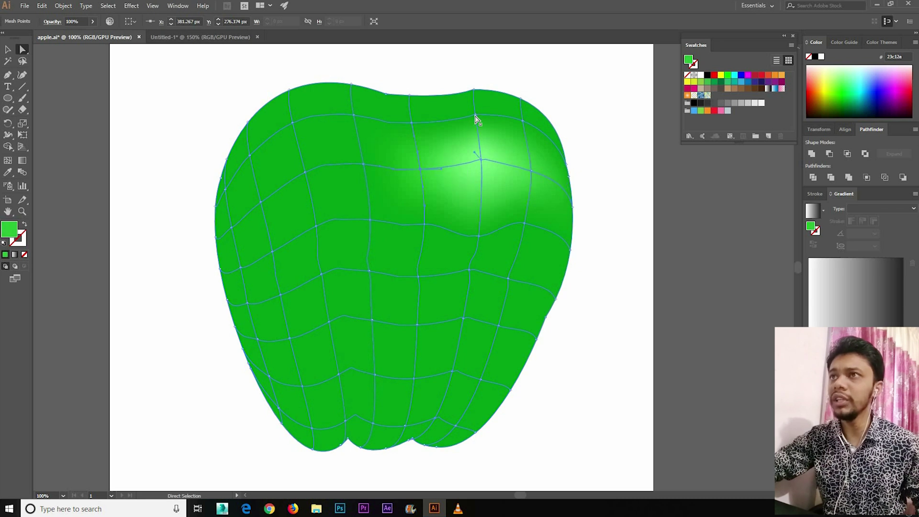
{"action": "left_click", "coordinate": [636, 225]}
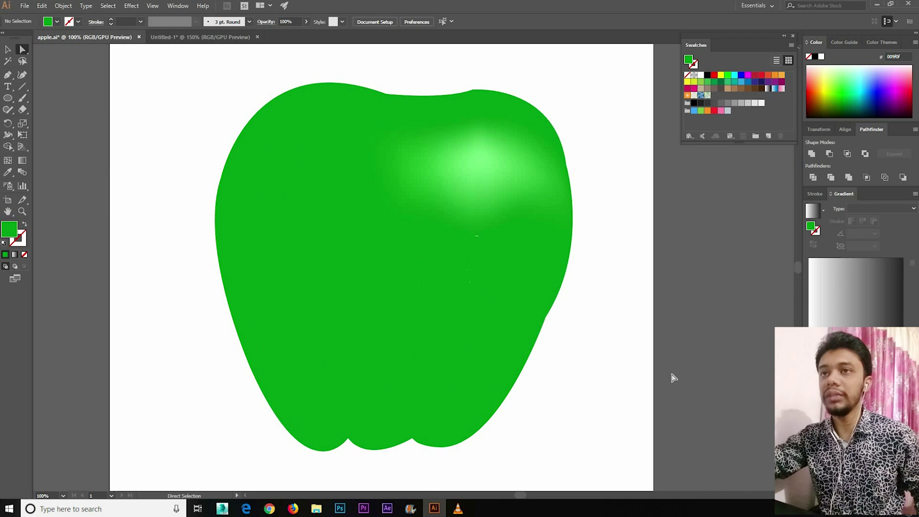
Step: Recolour two mesh points on the apple's left edge in lighter greens
{"action": "left_click", "coordinate": [242, 267]}
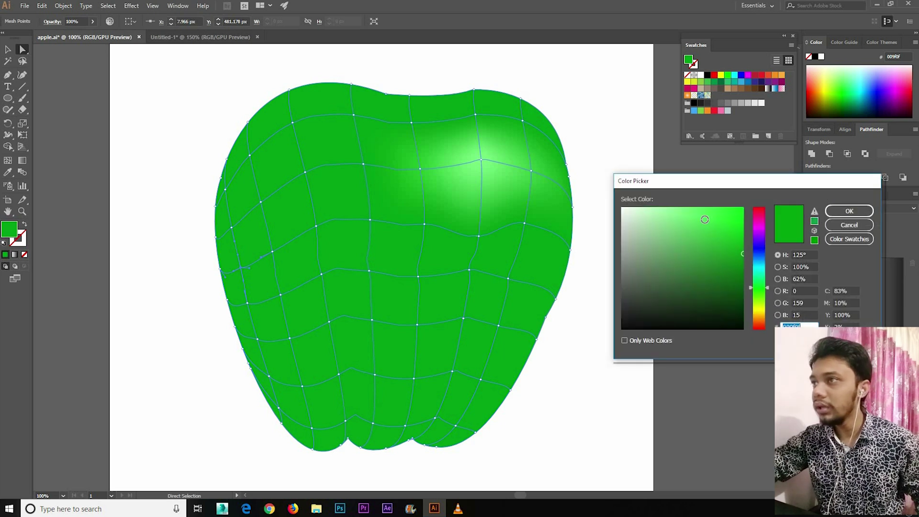
{"action": "left_click", "coordinate": [692, 215]}
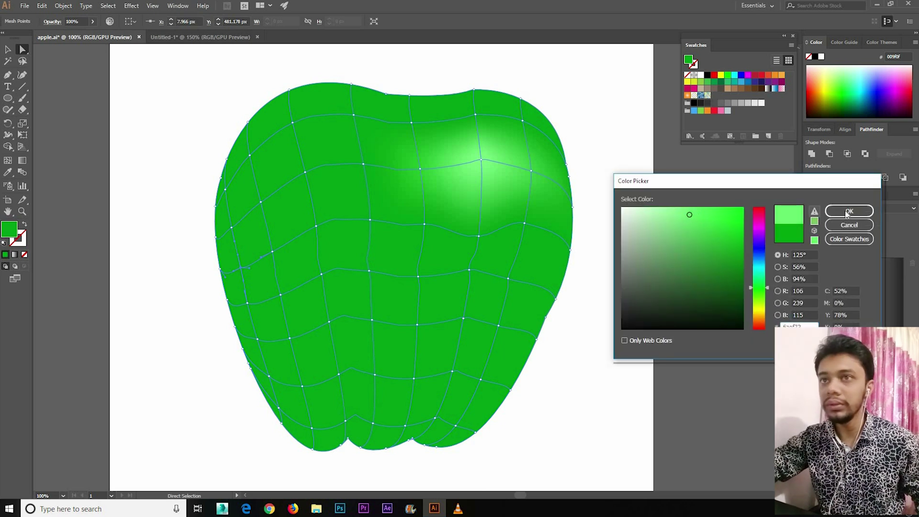
{"action": "left_click", "coordinate": [847, 211]}
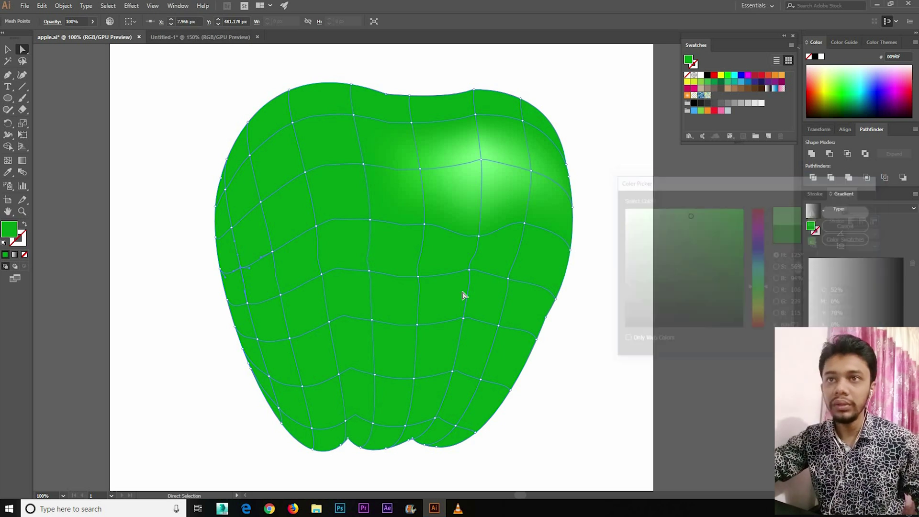
{"action": "left_click", "coordinate": [246, 305]}
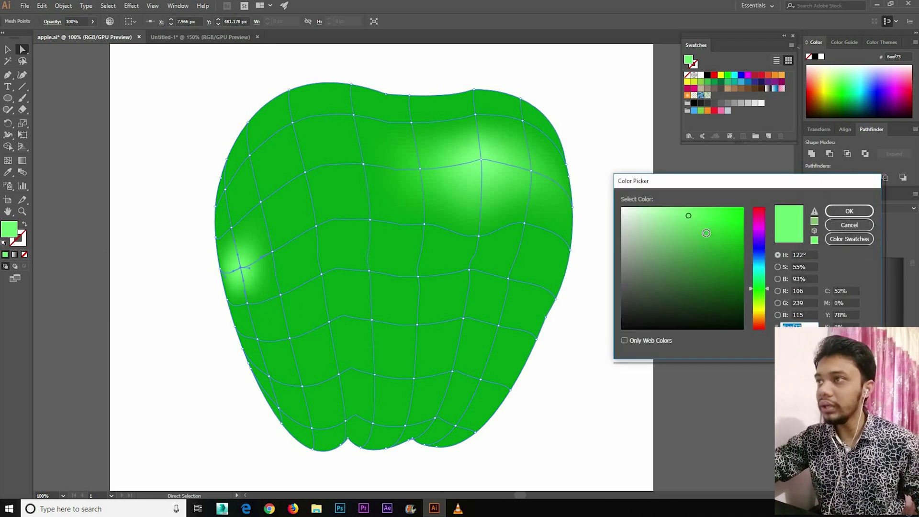
{"action": "left_click", "coordinate": [706, 229]}
{"action": "key", "text": "Return"}
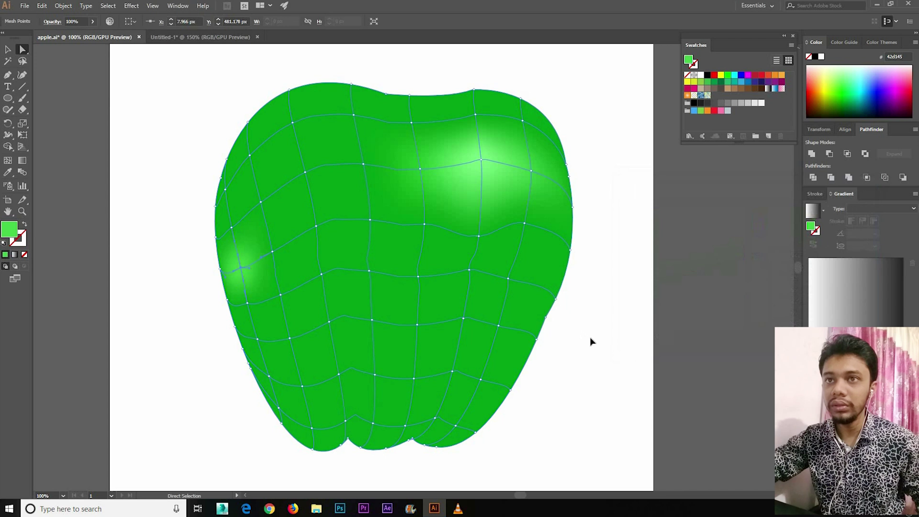
{"action": "key", "text": "ctrl+shift+a"}
{"action": "left_click", "coordinate": [247, 309]}
Step: Undo one point's change and set a left-side mesh point to light green RGB 40/201/51
{"action": "left_click", "coordinate": [107, 320]}
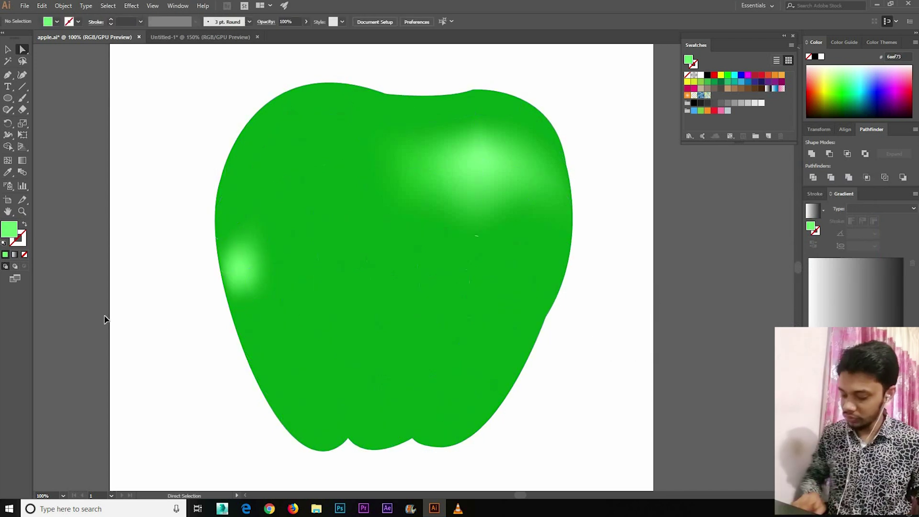
{"action": "key", "text": "ctrl+plus"}
{"action": "key", "text": "ctrl+plus"}
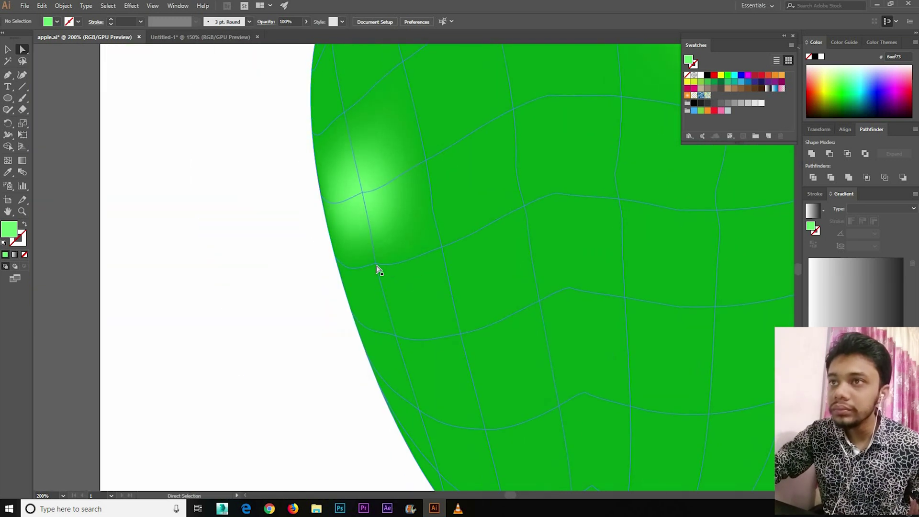
{"action": "left_click", "coordinate": [375, 264]}
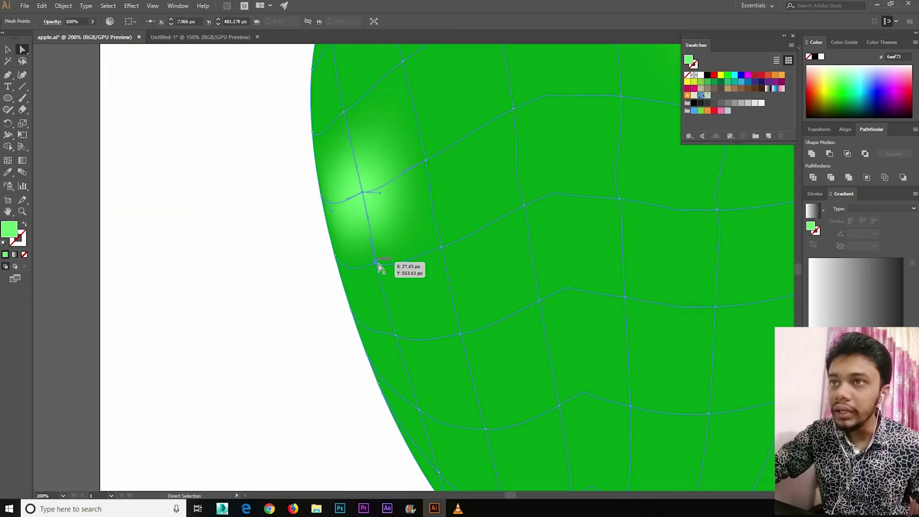
{"action": "key", "text": "ctrl+z"}
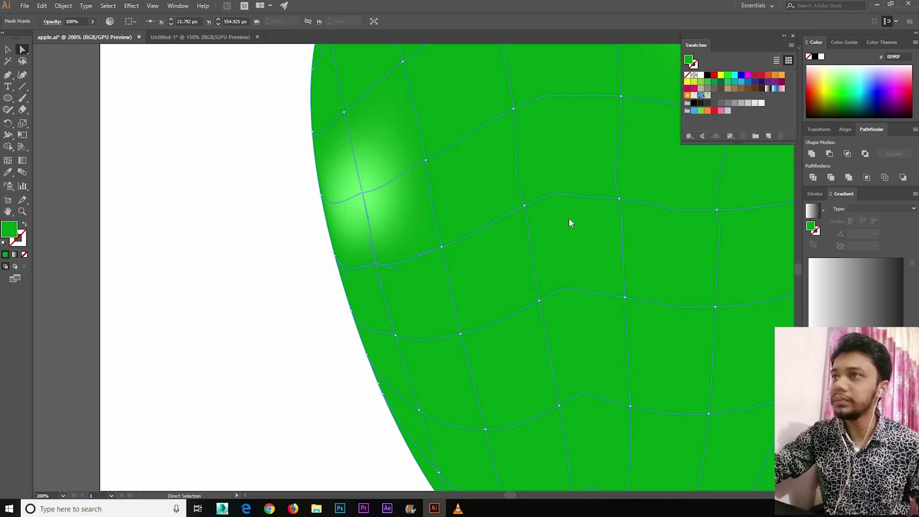
{"action": "double_click", "coordinate": [811, 226]}
{"action": "left_click", "coordinate": [815, 221]}
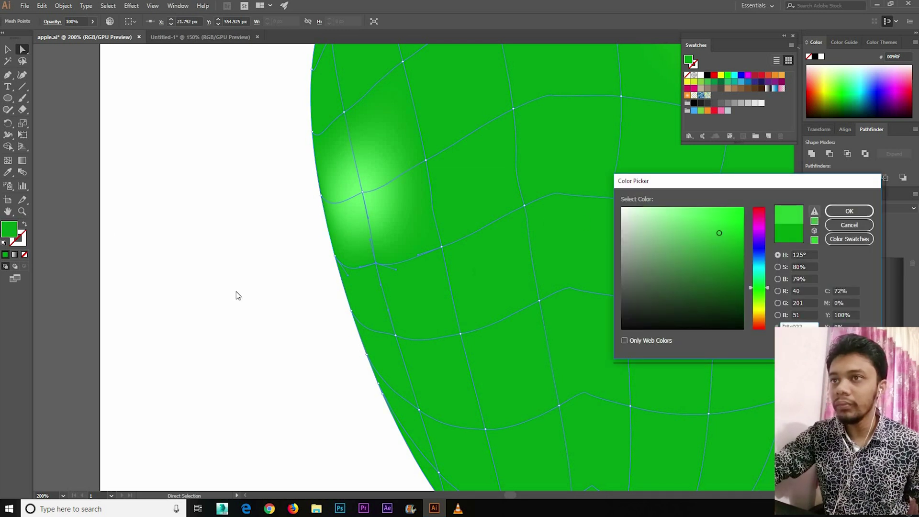
{"action": "left_click", "coordinate": [833, 211]}
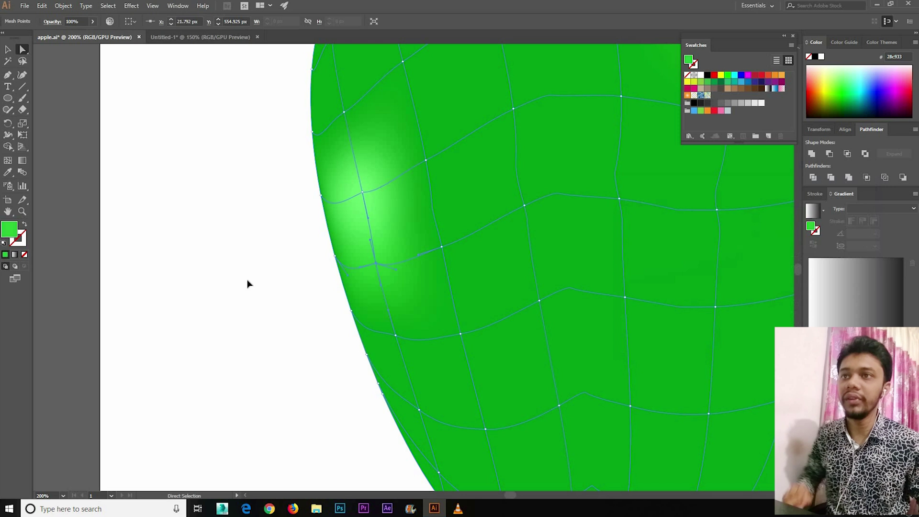
{"action": "left_click", "coordinate": [247, 283]}
{"action": "key", "text": "ctrl+minus"}
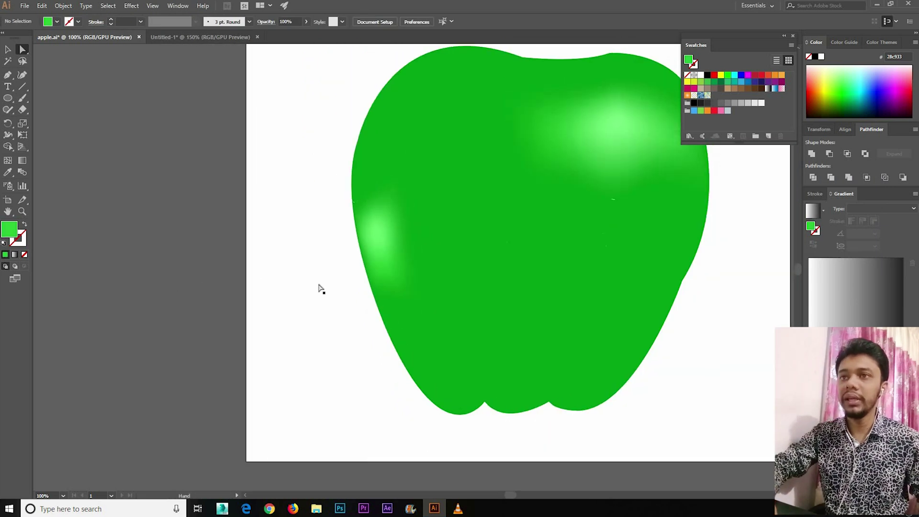
{"action": "key", "text": "ctrl+minus"}
{"action": "left_click", "coordinate": [543, 155]}
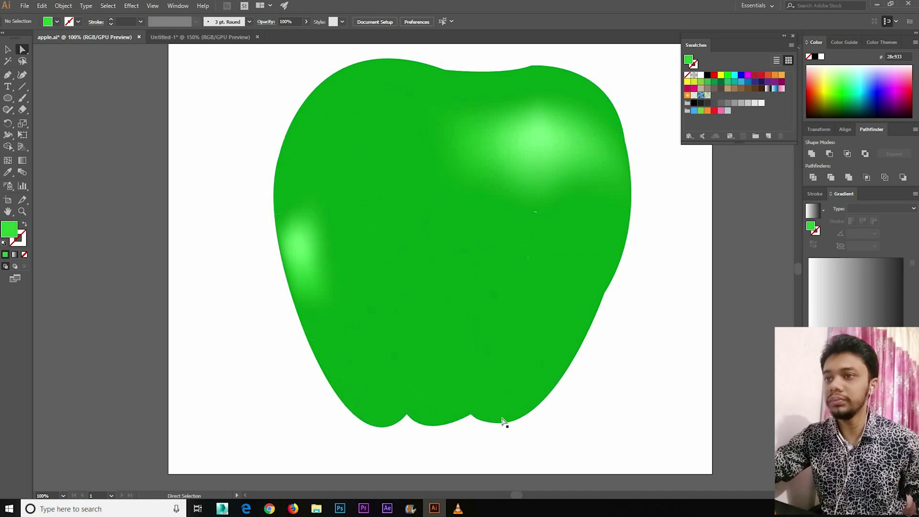
Step: Drag the apple's bottom mesh points and an anchor to form notches between rounded lobes
{"action": "key", "text": "ctrl+plus"}
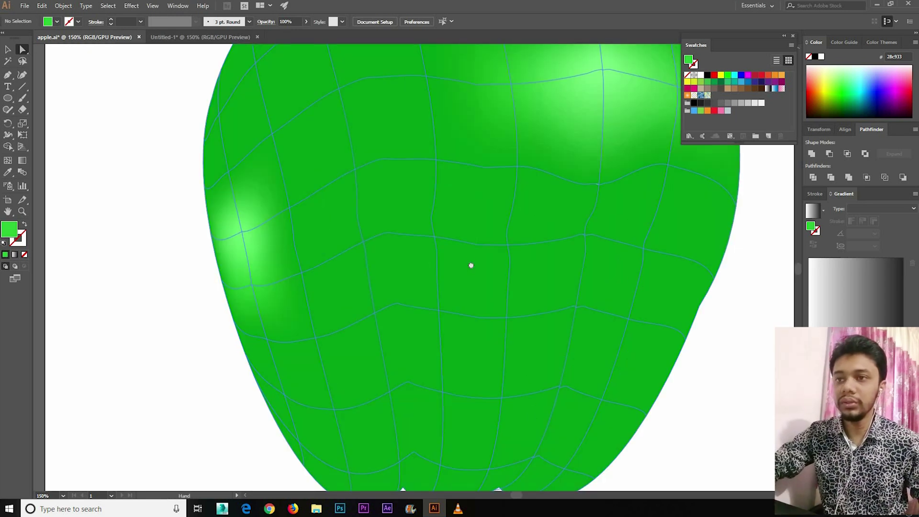
{"action": "key", "text": "ctrl+plus"}
{"action": "scroll", "coordinate": [499, 408], "scroll_direction": "down", "scroll_amount": 3}
{"action": "mouse_move", "coordinate": [459, 393]}
{"action": "left_mouse_down"}
{"action": "mouse_move", "coordinate": [439, 384]}
{"action": "mouse_move", "coordinate": [455, 379]}
{"action": "left_mouse_up"}
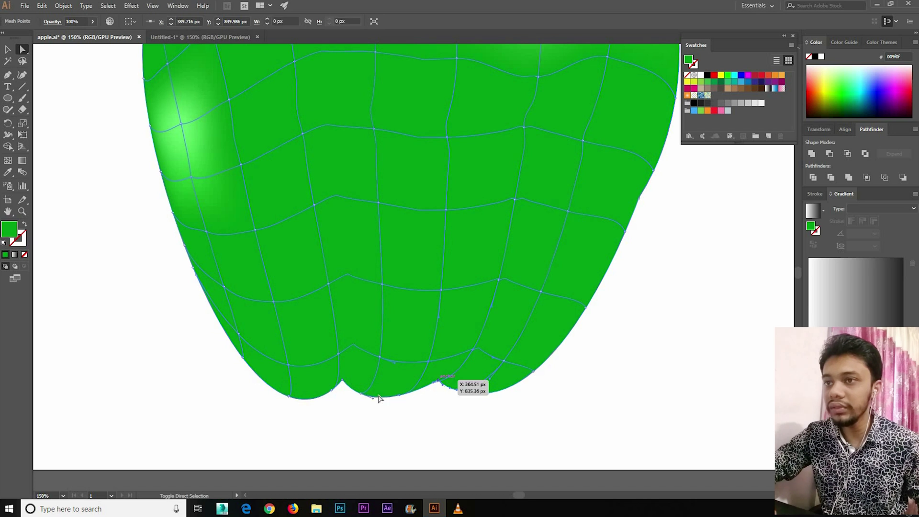
{"action": "left_click_drag", "start_coordinate": [334, 389], "coordinate": [339, 381]}
{"action": "left_click", "coordinate": [289, 397]}
{"action": "left_click_drag", "start_coordinate": [291, 401], "coordinate": [290, 398]}
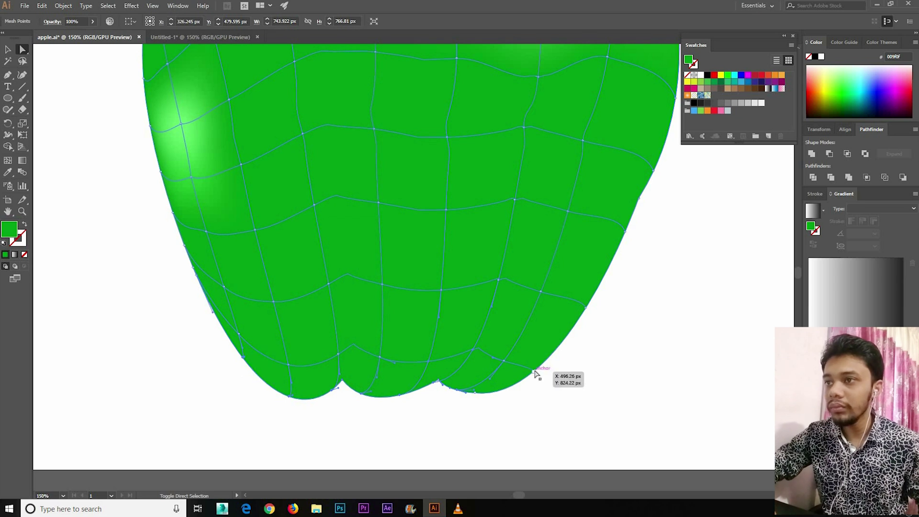
{"action": "key", "text": "ctrl+plus"}
{"action": "key", "text": "ctrl+plus"}
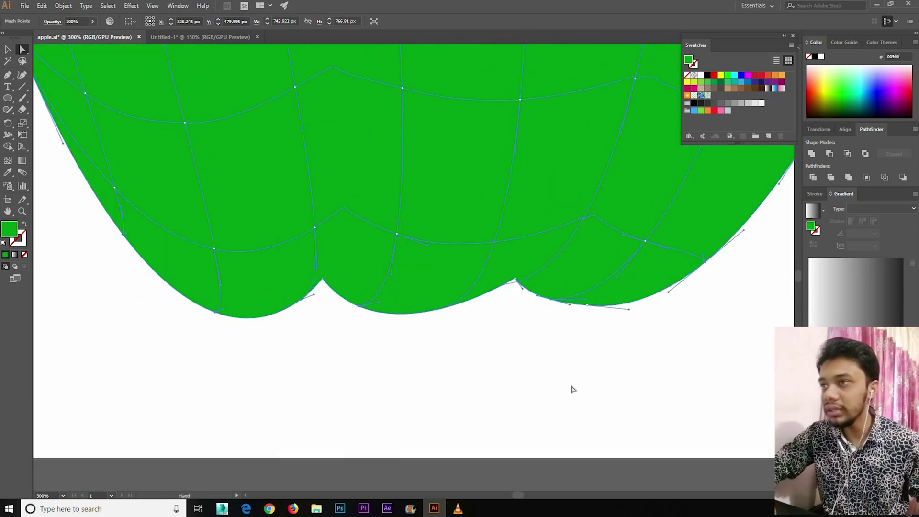
{"action": "scroll", "coordinate": [569, 359], "scroll_direction": "up", "scroll_amount": 1}
{"action": "left_click_drag", "start_coordinate": [559, 330], "coordinate": [583, 356]}
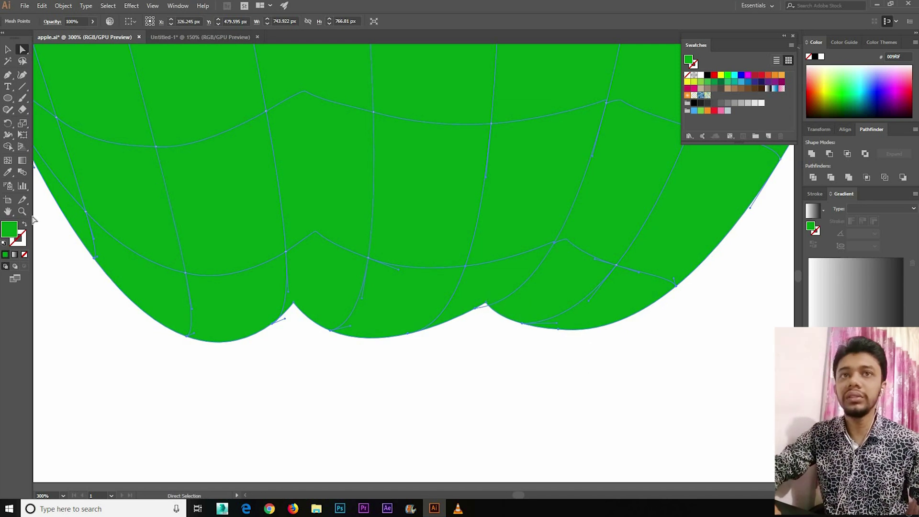
{"action": "double_click", "coordinate": [810, 226]}
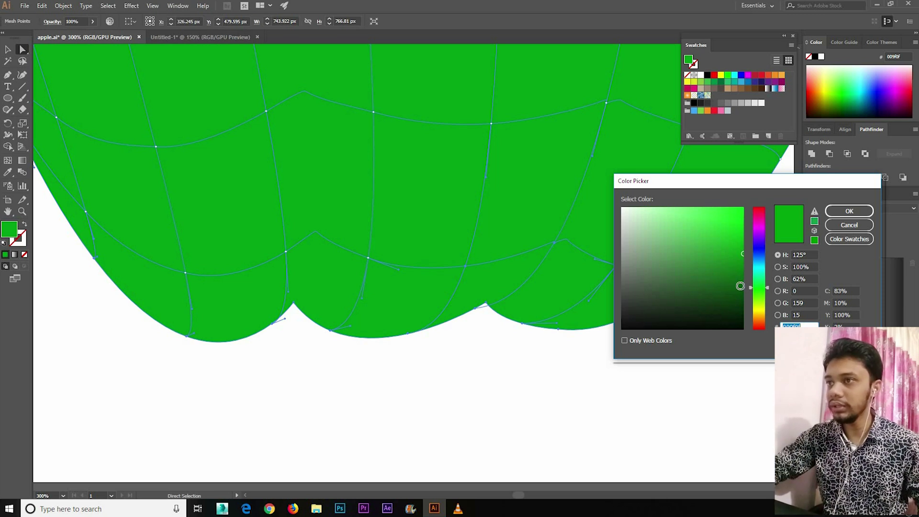
Step: Set the selected bottom crease mesh point to a dark green
{"action": "left_click", "coordinate": [740, 287]}
{"action": "left_click", "coordinate": [837, 213]}
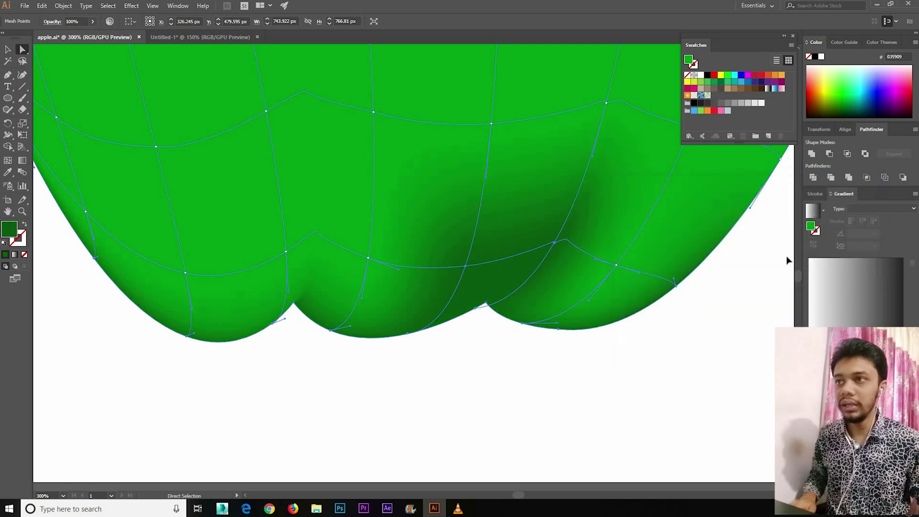
{"action": "key", "text": "ctrl+minus"}
{"action": "key", "text": "ctrl+minus"}
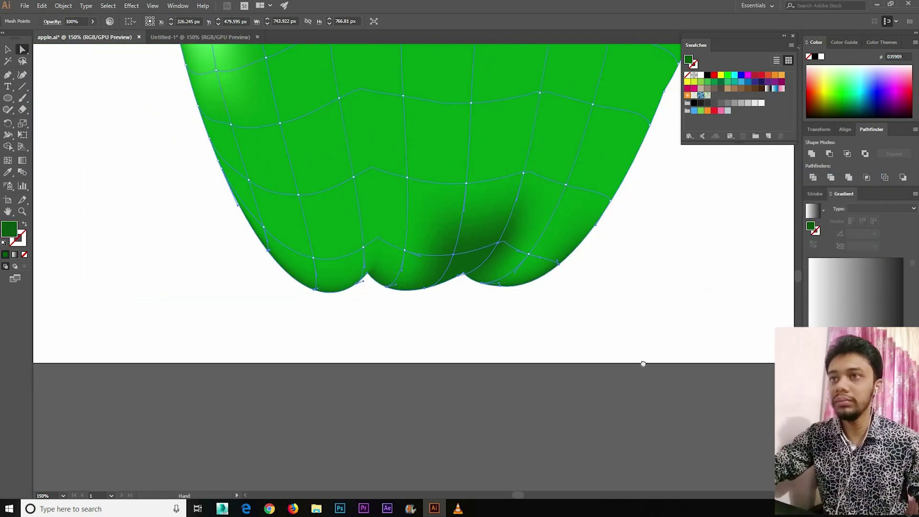
{"action": "left_click_drag", "start_coordinate": [643, 364], "coordinate": [610, 447]}
{"action": "left_click", "coordinate": [297, 378]}
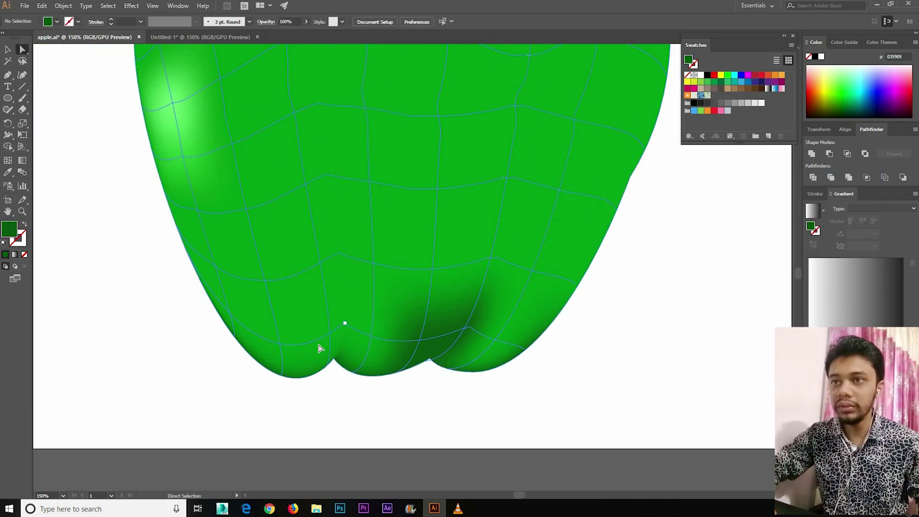
Step: Eyedropper a mid green from the artwork onto a crease point on the bottom lobes
{"action": "left_click", "coordinate": [335, 339]}
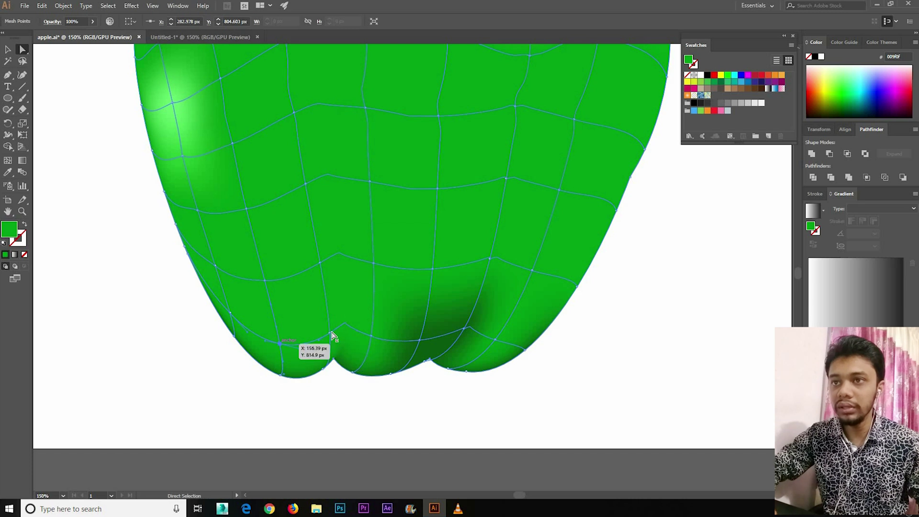
{"action": "left_click", "coordinate": [371, 337]}
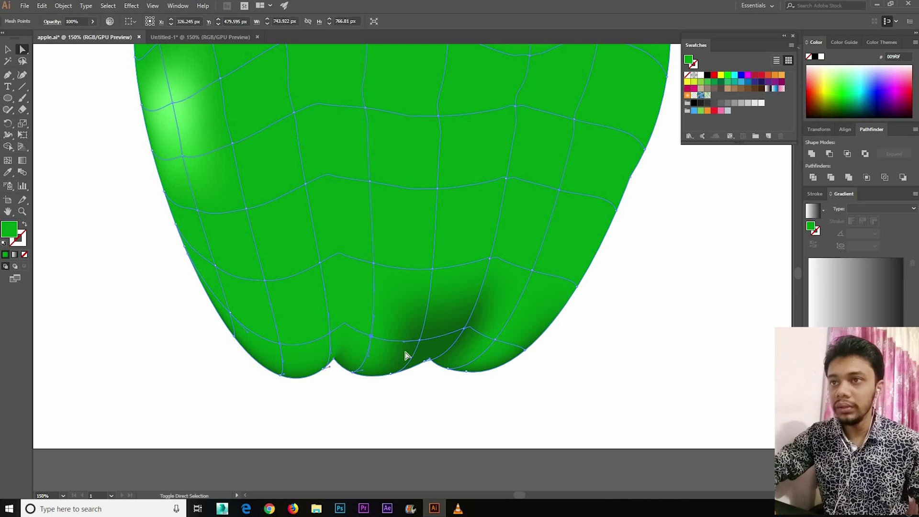
{"action": "left_click", "coordinate": [467, 332]}
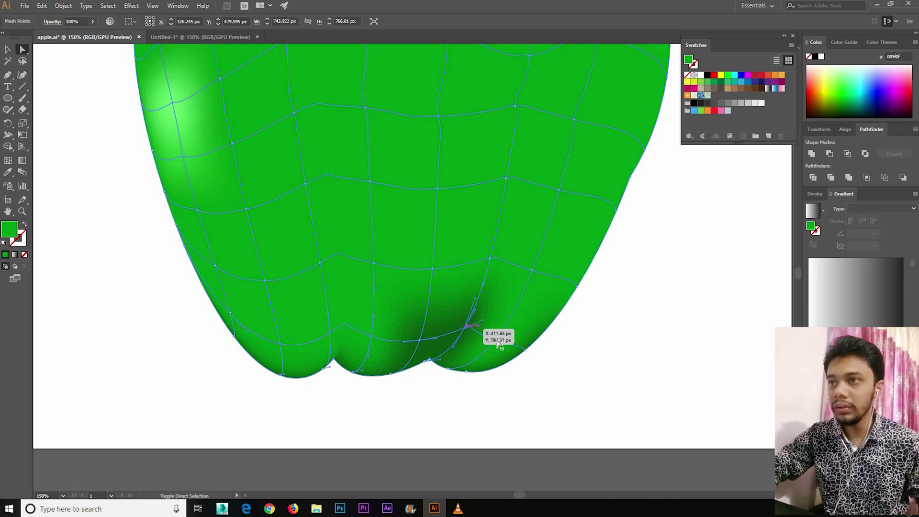
{"action": "left_click", "coordinate": [7, 174]}
{"action": "left_click", "coordinate": [320, 360]}
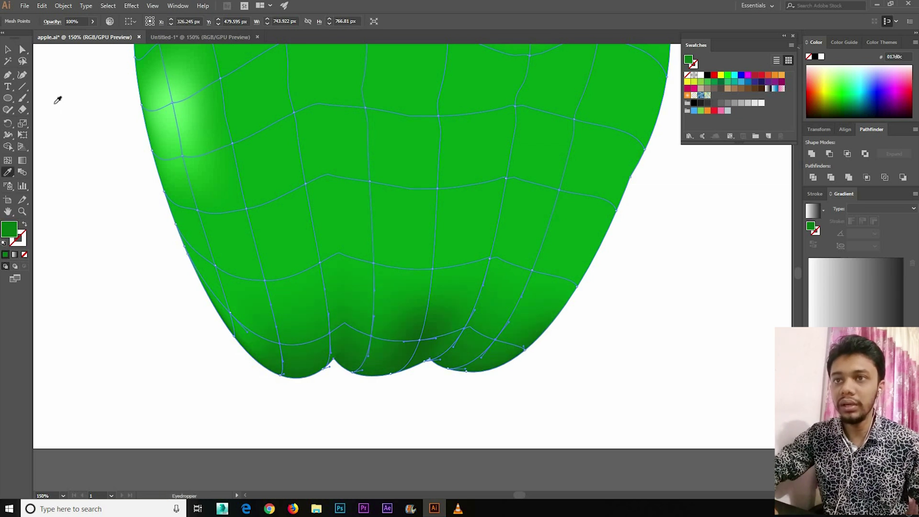
{"action": "key", "text": "v"}
{"action": "left_click", "coordinate": [93, 164]}
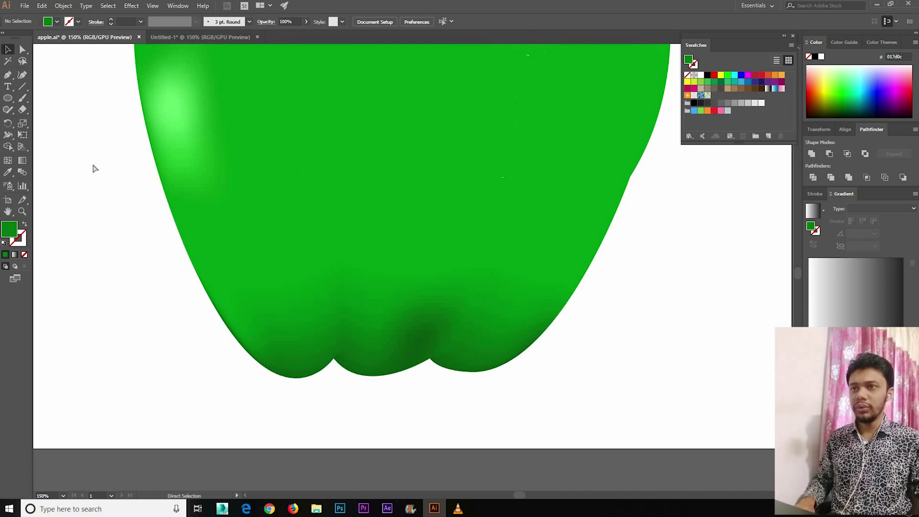
{"action": "key", "text": "ctrl+0"}
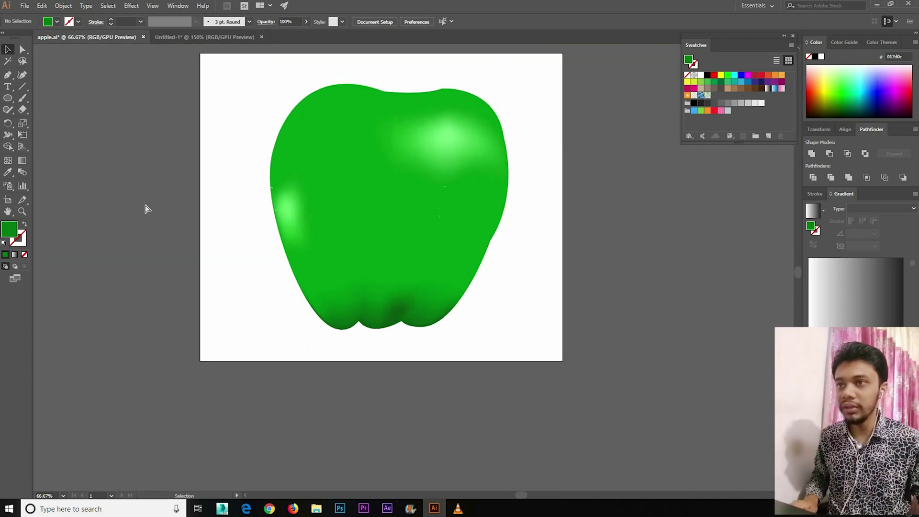
Step: Give a mesh point on the apple's right edge a darker green
{"action": "key", "text": "ctrl+1"}
{"action": "scroll", "coordinate": [146, 260], "scroll_direction": "up", "scroll_amount": 3}
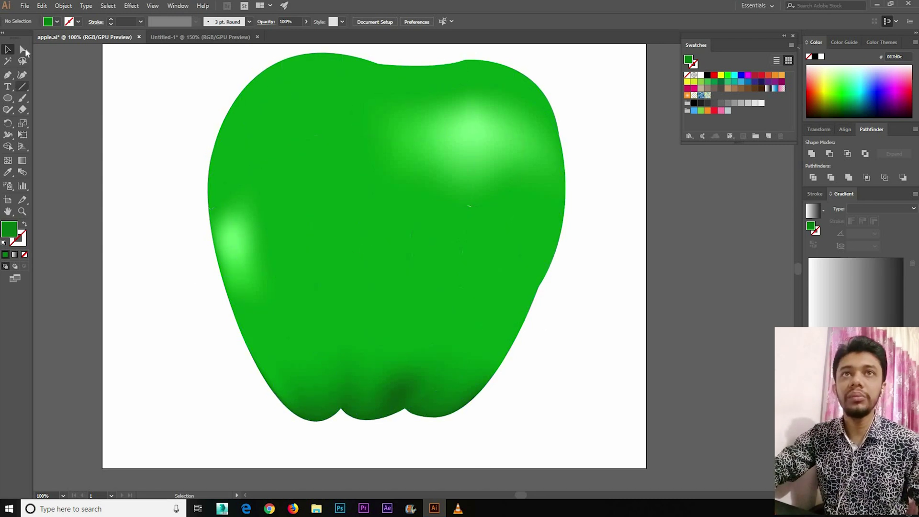
{"action": "key", "text": "a"}
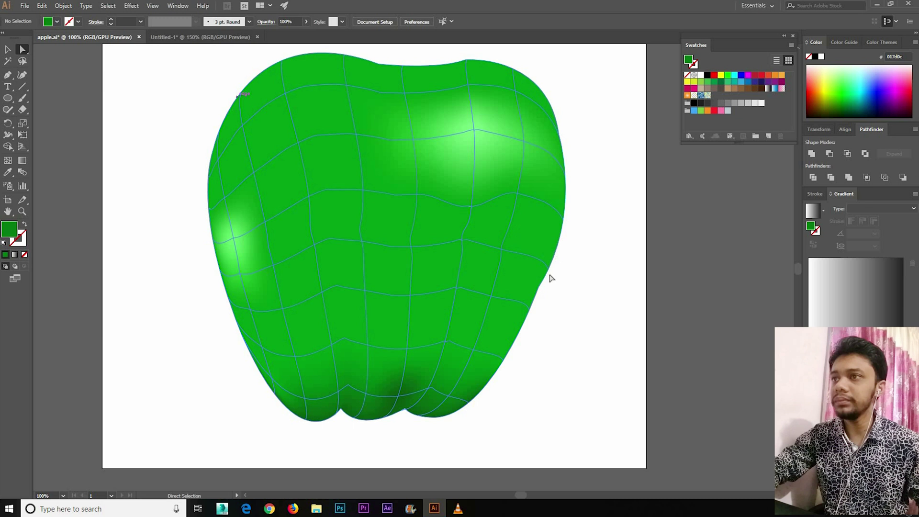
{"action": "left_click", "coordinate": [567, 221]}
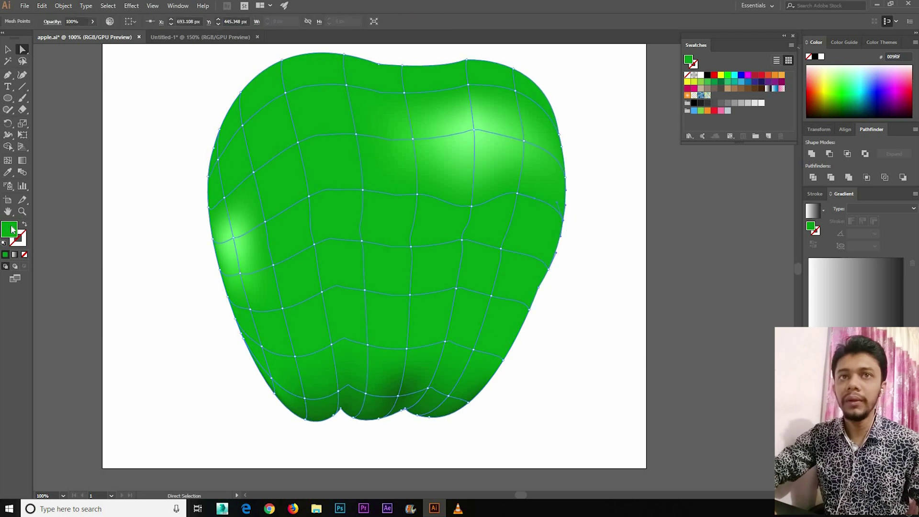
{"action": "double_click", "coordinate": [811, 227]}
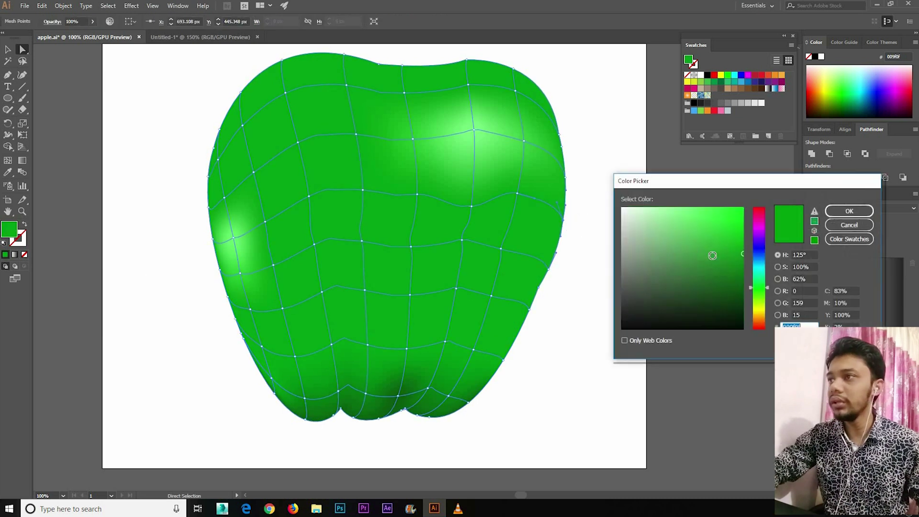
{"action": "left_click", "coordinate": [815, 221]}
{"action": "key", "text": "Return"}
{"action": "key", "text": "ctrl+shift+a"}
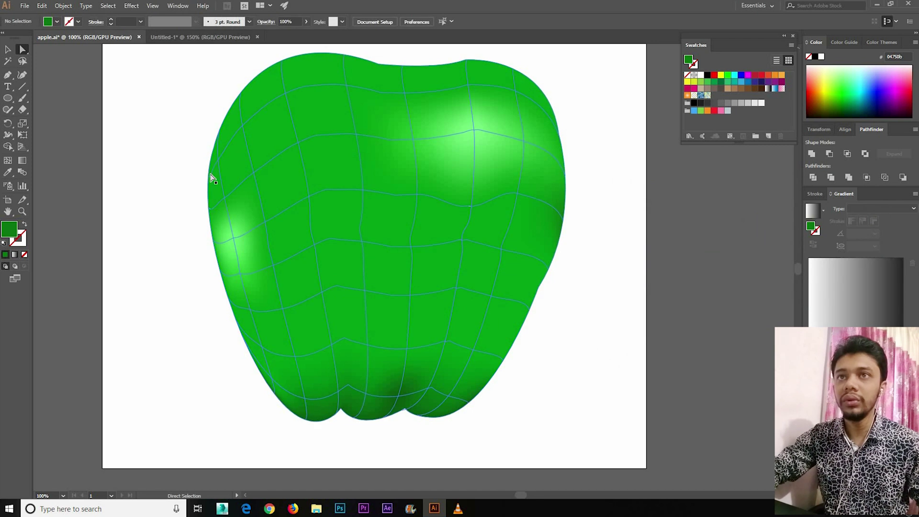
Step: Set another mesh point to the brighter green 20ce2c (R 32, G 206, B 44)
{"action": "left_click", "coordinate": [213, 178]}
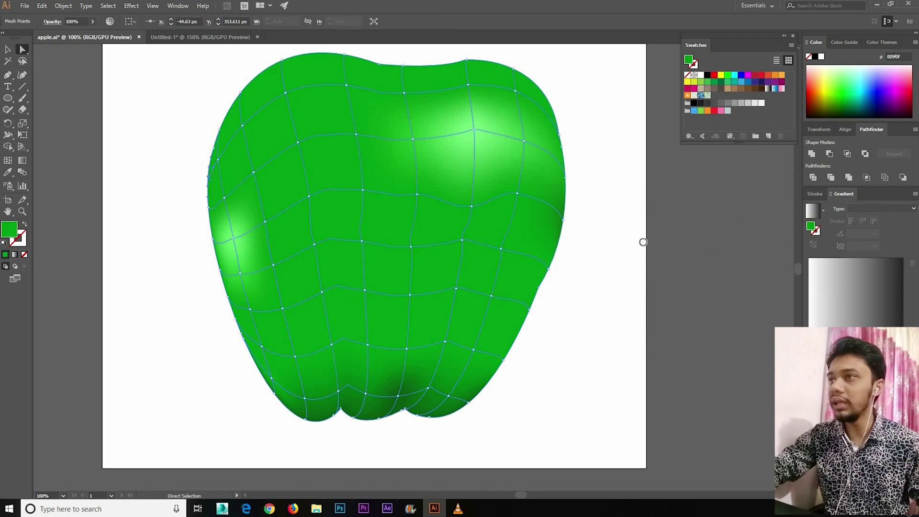
{"action": "double_click", "coordinate": [811, 227]}
{"action": "left_click_drag", "start_coordinate": [714, 272], "coordinate": [724, 230]}
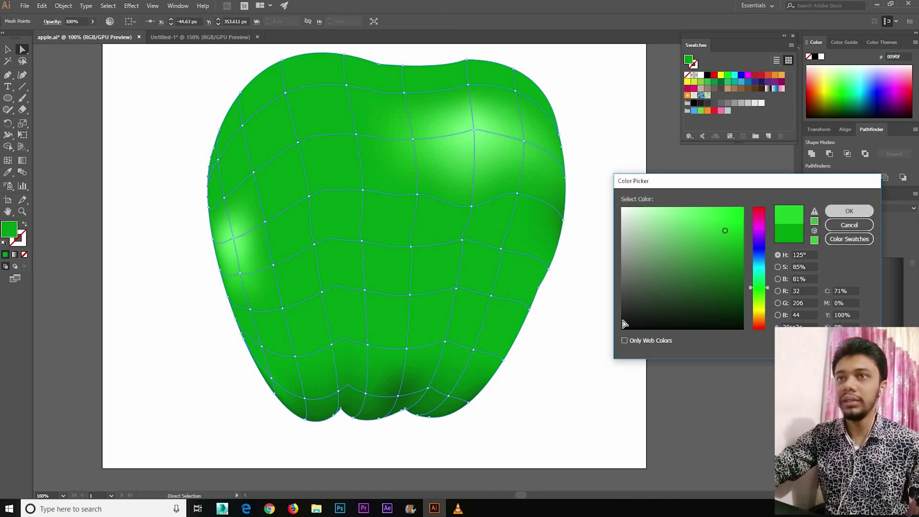
{"action": "left_click", "coordinate": [849, 210]}
{"action": "left_click", "coordinate": [623, 323]}
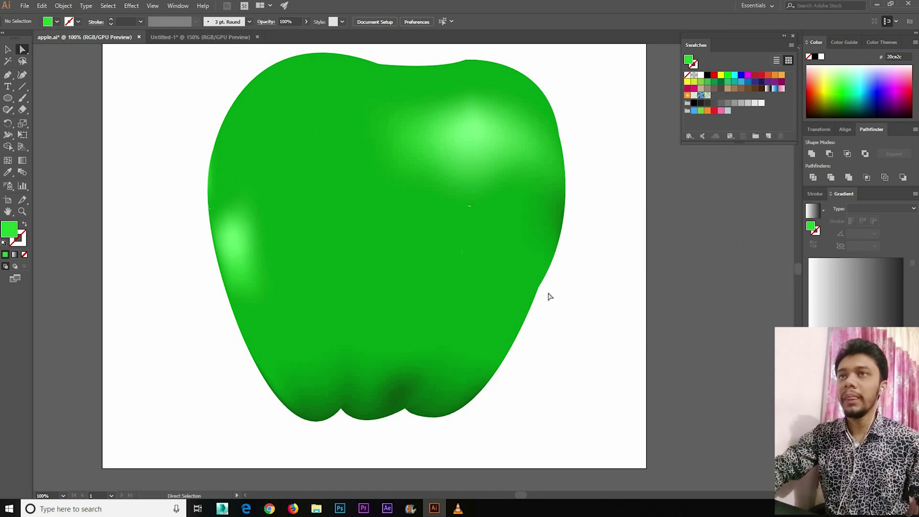
{"action": "left_click", "coordinate": [420, 113]}
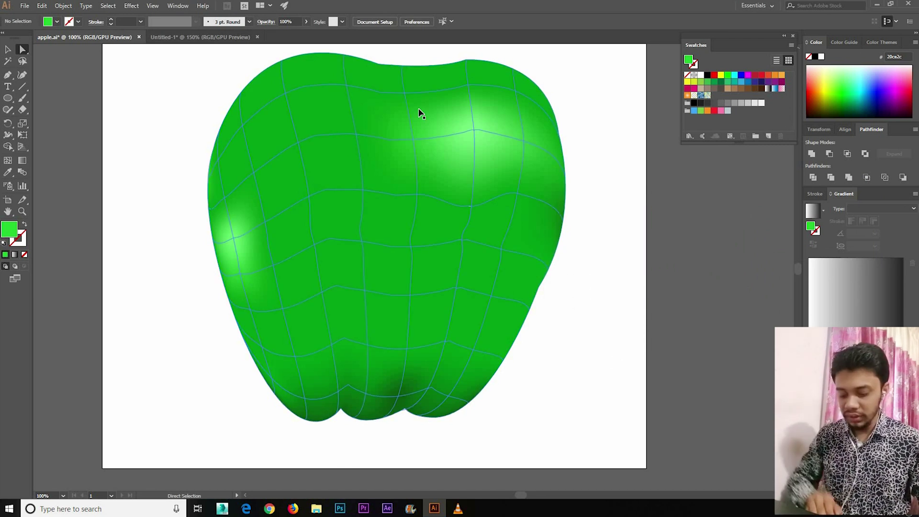
{"action": "scroll", "coordinate": [420, 113], "scroll_direction": "up", "scroll_amount": 1}
{"action": "scroll", "coordinate": [335, 229], "scroll_direction": "up", "scroll_amount": 2}
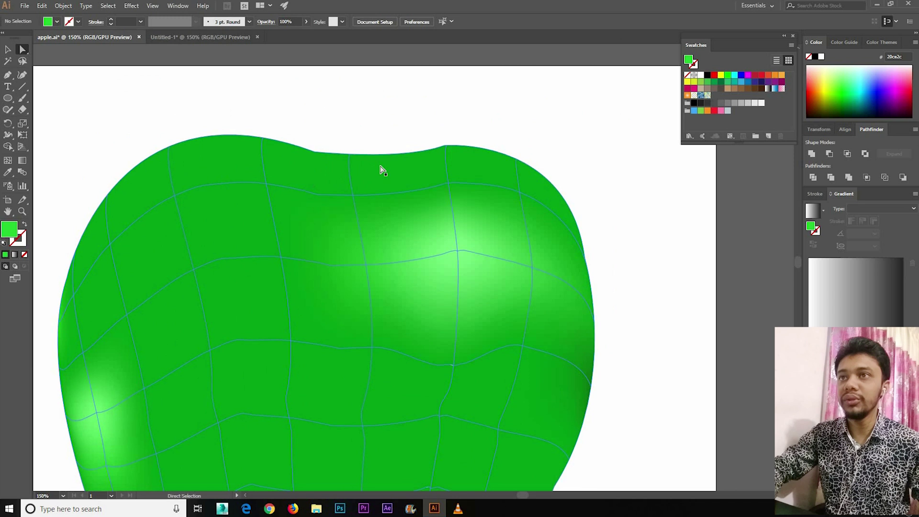
Step: Add two mesh lines near the apple's upper-left edge with the Mesh tool
{"action": "scroll", "coordinate": [362, 180], "scroll_direction": "up", "scroll_amount": 1}
{"action": "mouse_move", "coordinate": [232, 177]}
{"action": "left_mouse_down"}
{"action": "mouse_move", "coordinate": [375, 163]}
{"action": "mouse_move", "coordinate": [285, 165]}
{"action": "left_mouse_up"}
{"action": "key", "text": "u"}
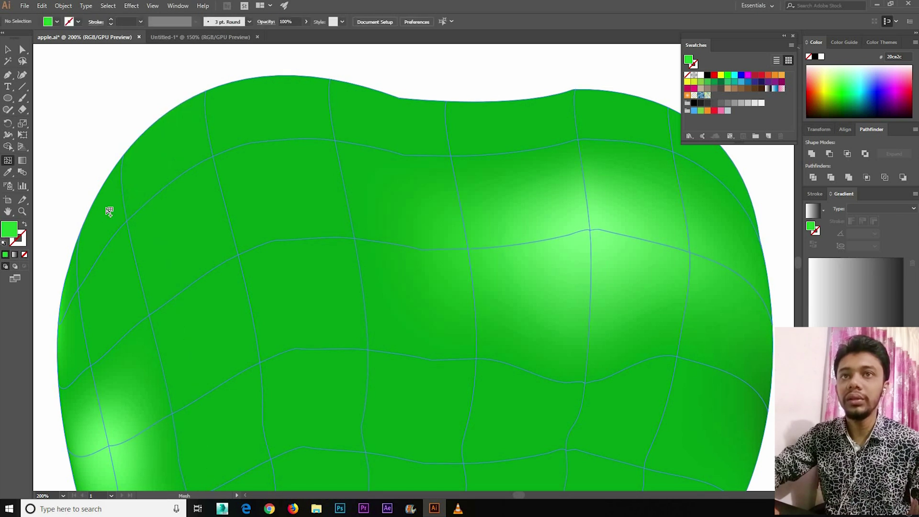
{"action": "left_click", "coordinate": [124, 190]}
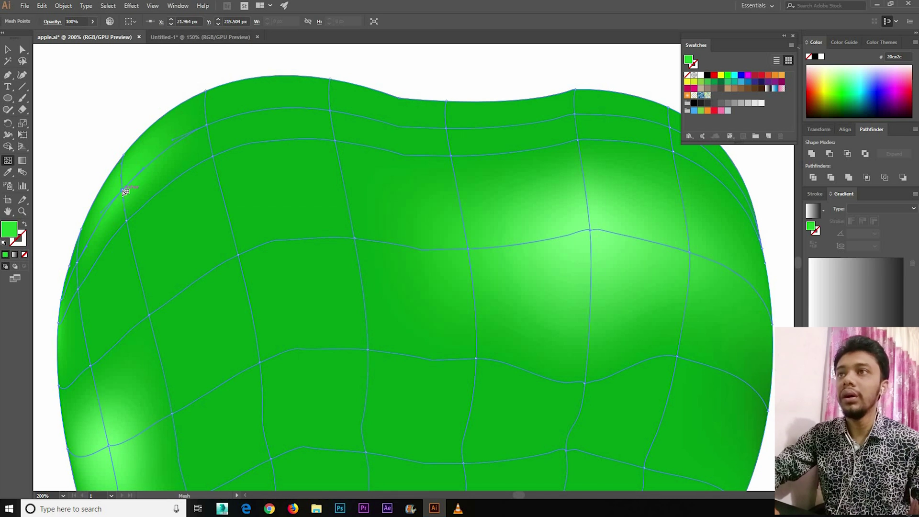
{"action": "left_click", "coordinate": [125, 204]}
Step: Eyedropper the darker green 009f0f onto both new upper-left rim mesh points
{"action": "left_click", "coordinate": [24, 50]}
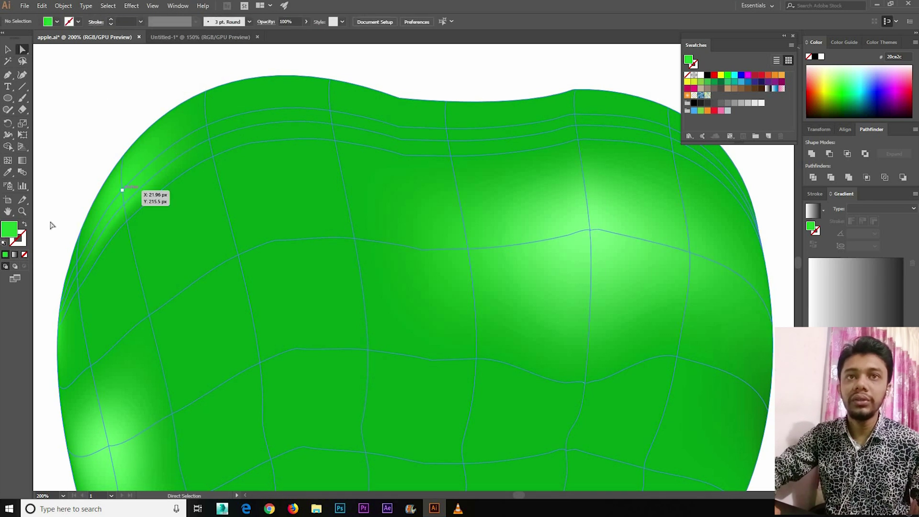
{"action": "left_click", "coordinate": [124, 194]}
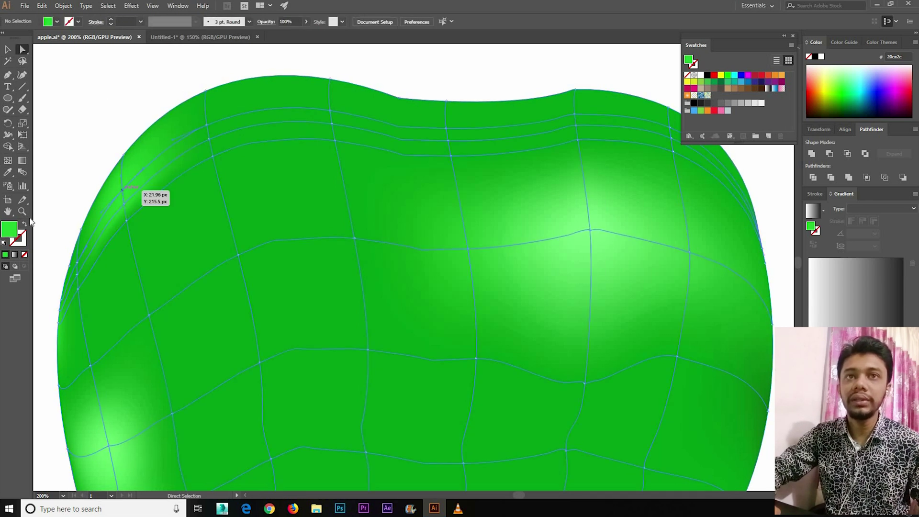
{"action": "key", "text": "i"}
{"action": "left_click", "coordinate": [191, 255]}
{"action": "key", "text": "a"}
{"action": "left_click", "coordinate": [124, 205]}
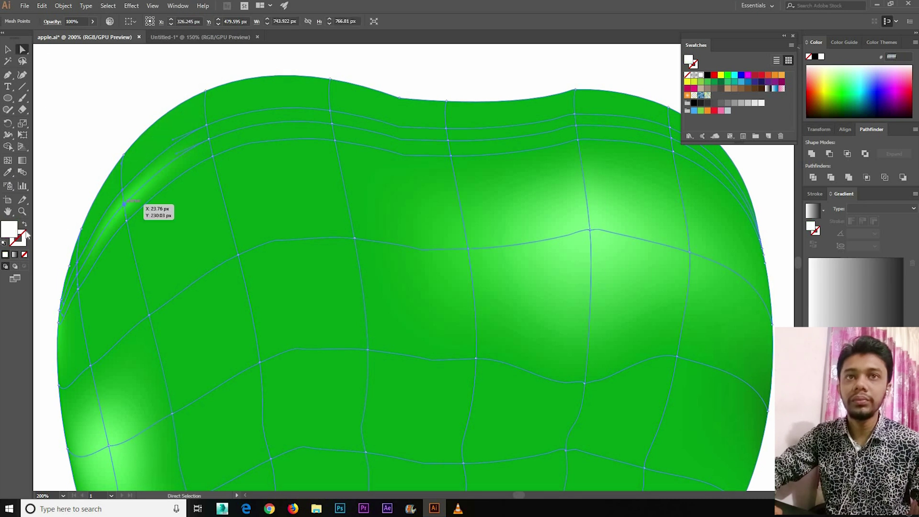
{"action": "left_click", "coordinate": [196, 246]}
{"action": "key", "text": "v"}
{"action": "left_click", "coordinate": [421, 126]}
{"action": "key", "text": "ctrl+shift+a"}
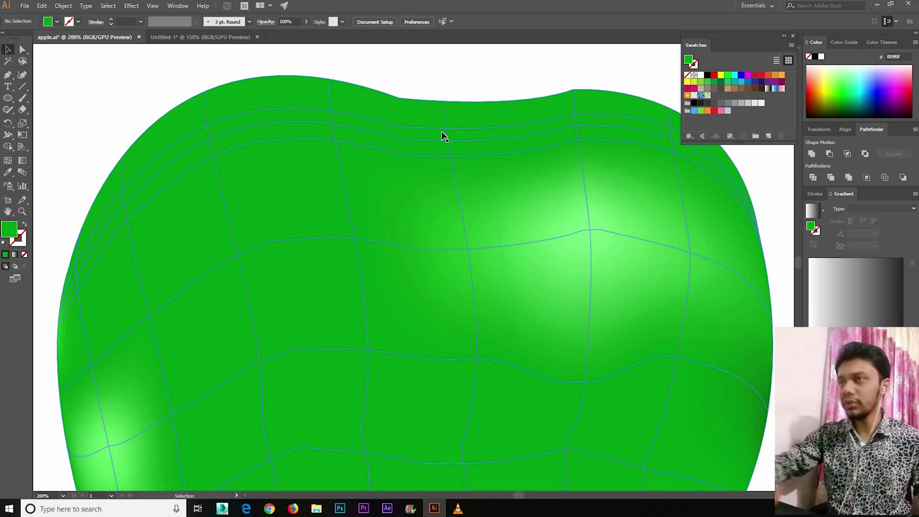
{"action": "key", "text": "ctrl+equal"}
{"action": "key", "text": "ctrl+minus"}
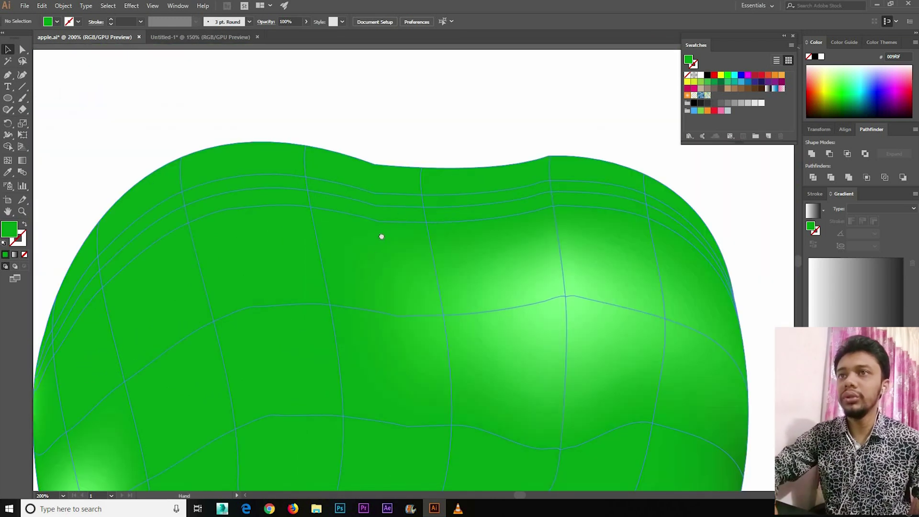
Step: Set the mesh points along the apple's top rim to a deep green
{"action": "left_click_drag", "start_coordinate": [381, 237], "coordinate": [388, 213]}
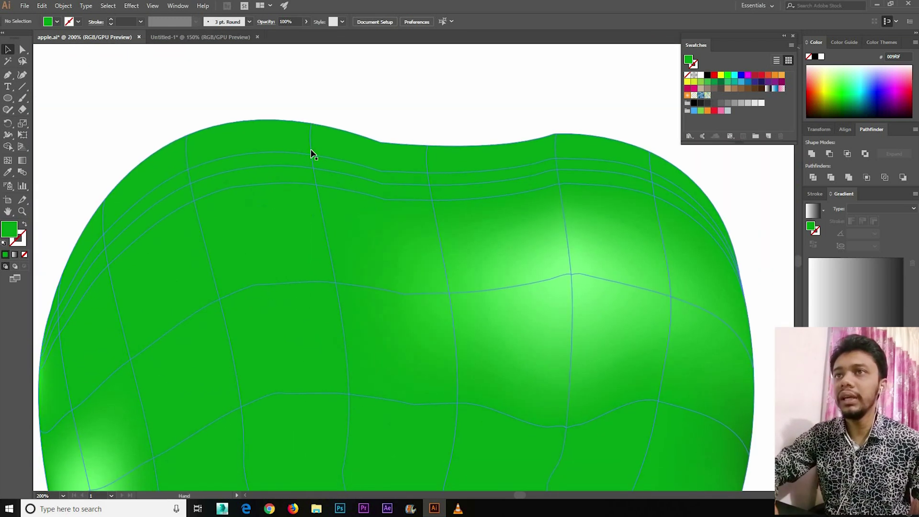
{"action": "key", "text": "a"}
{"action": "left_click", "coordinate": [311, 153]}
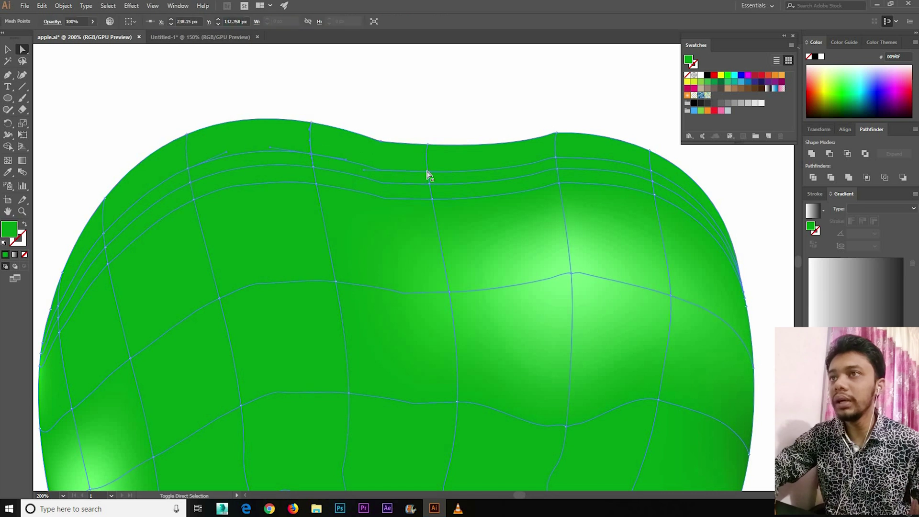
{"action": "left_click", "coordinate": [70, 233]}
{"action": "double_click", "coordinate": [811, 227]}
{"action": "left_click_drag", "start_coordinate": [742, 273], "coordinate": [743, 284]}
{"action": "left_click", "coordinate": [853, 212]}
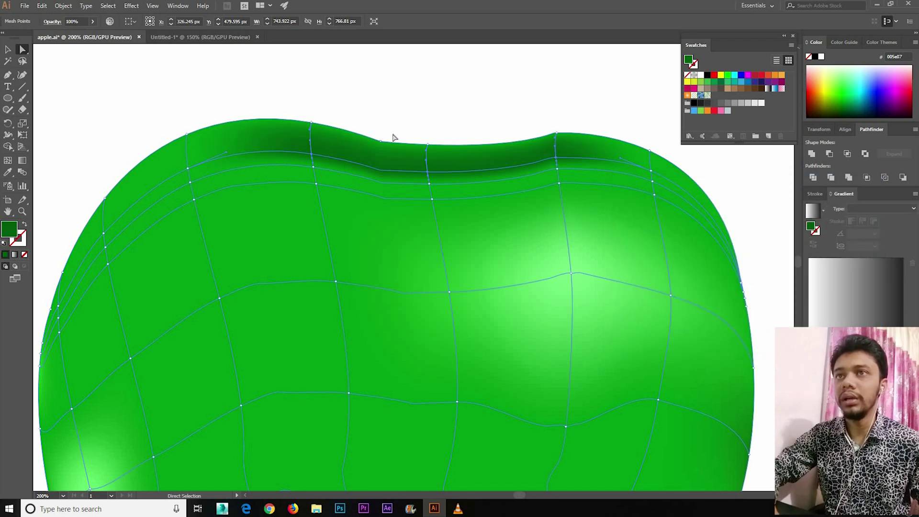
{"action": "key", "text": "ctrl+shift+a"}
Step: Give the mesh points just below the rim the bright green 55f261
{"action": "left_click", "coordinate": [429, 184]}
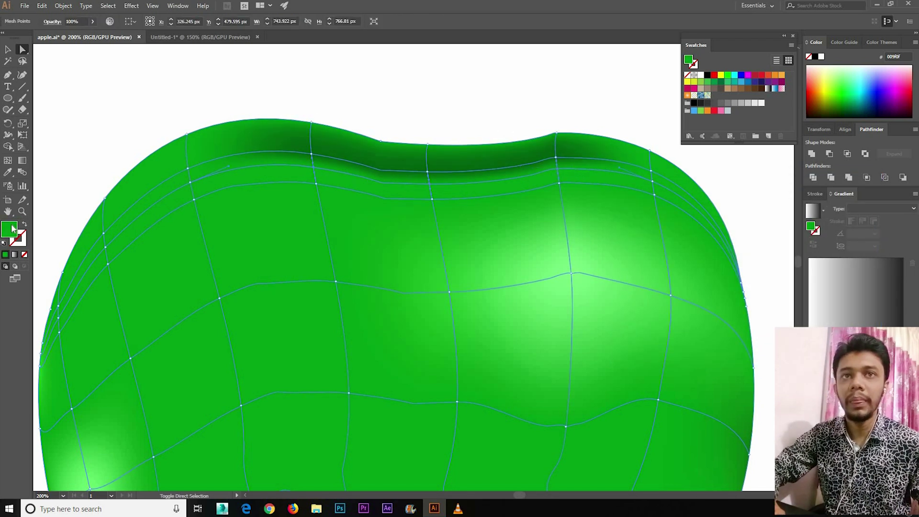
{"action": "double_click", "coordinate": [812, 227]}
{"action": "left_click_drag", "start_coordinate": [719, 222], "coordinate": [700, 212]}
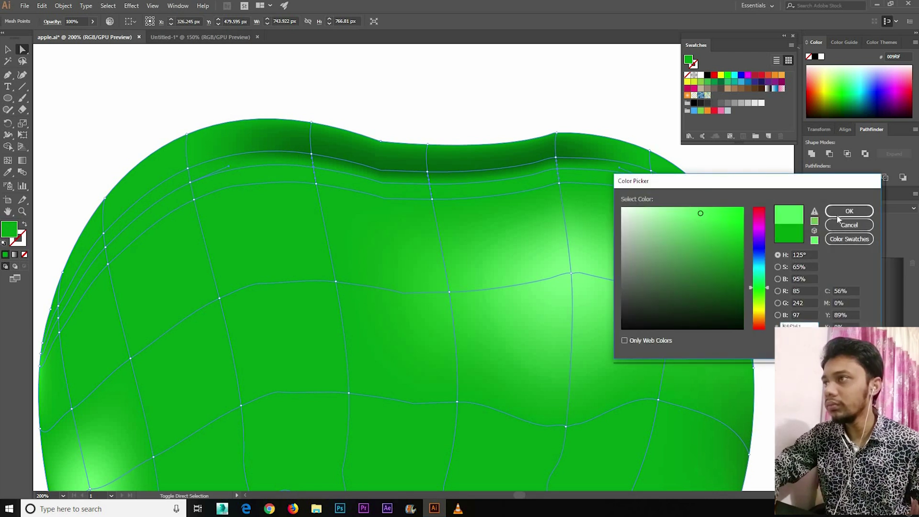
{"action": "left_click", "coordinate": [849, 211]}
{"action": "left_click", "coordinate": [74, 75]}
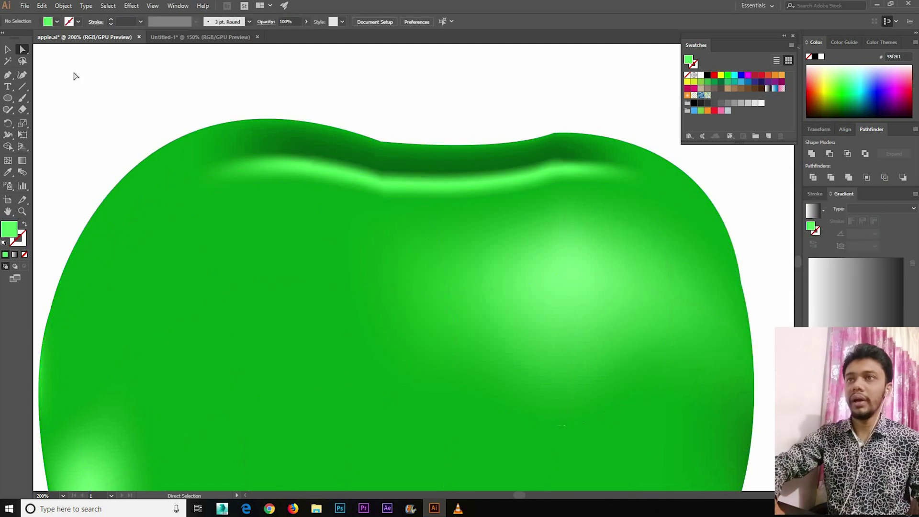
Step: Drag the top mesh points down and inward to deepen and reshape the dip
{"action": "left_click", "coordinate": [397, 170]}
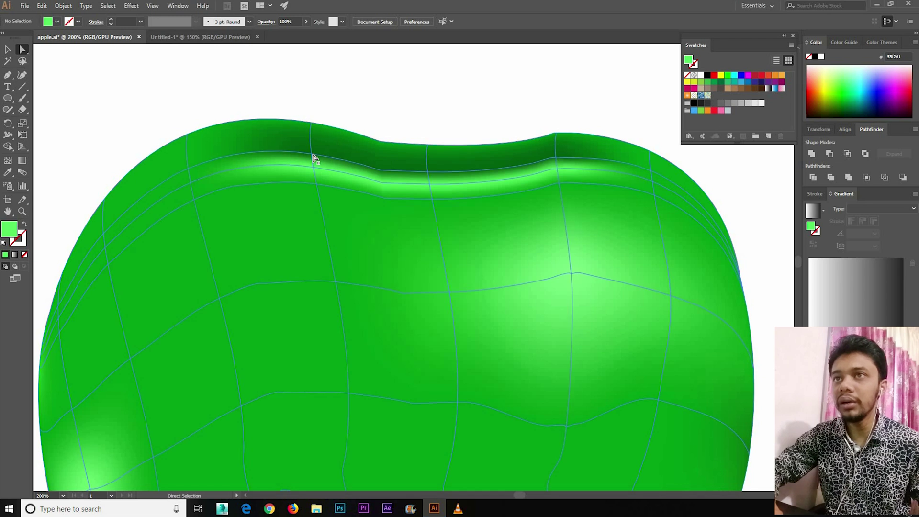
{"action": "left_click", "coordinate": [427, 172]}
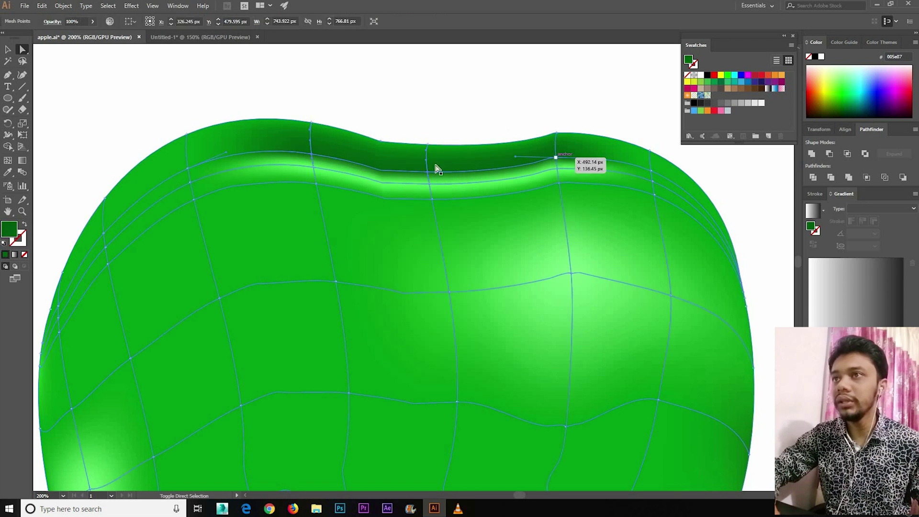
{"action": "left_click", "coordinate": [427, 171], "text": "shift"}
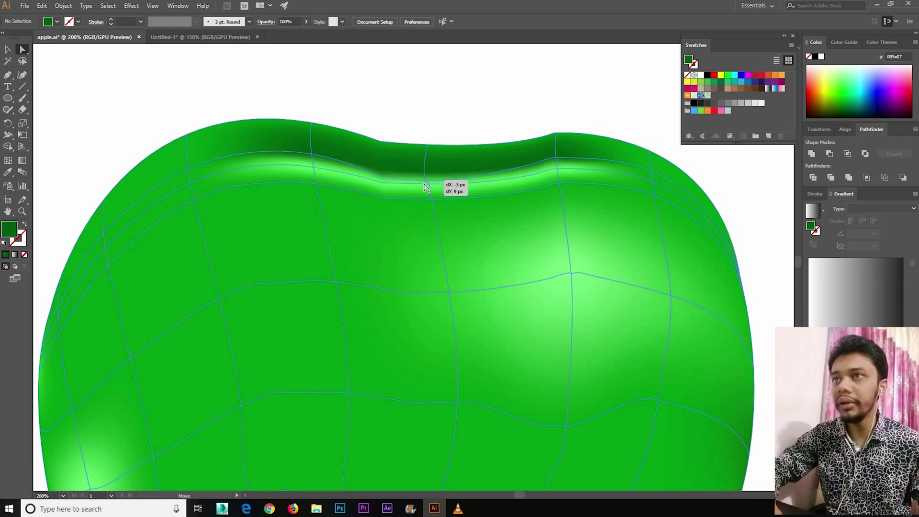
{"action": "left_click_drag", "start_coordinate": [424, 181], "coordinate": [423, 185]}
{"action": "left_click_drag", "start_coordinate": [330, 160], "coordinate": [336, 157]}
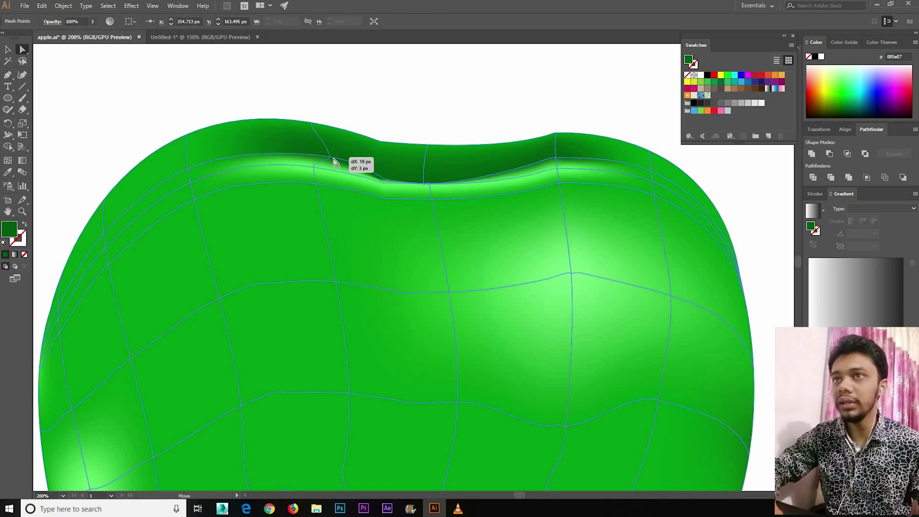
{"action": "left_click_drag", "start_coordinate": [555, 157], "coordinate": [525, 162]}
{"action": "left_click_drag", "start_coordinate": [425, 185], "coordinate": [425, 181]}
{"action": "left_click", "coordinate": [433, 109]}
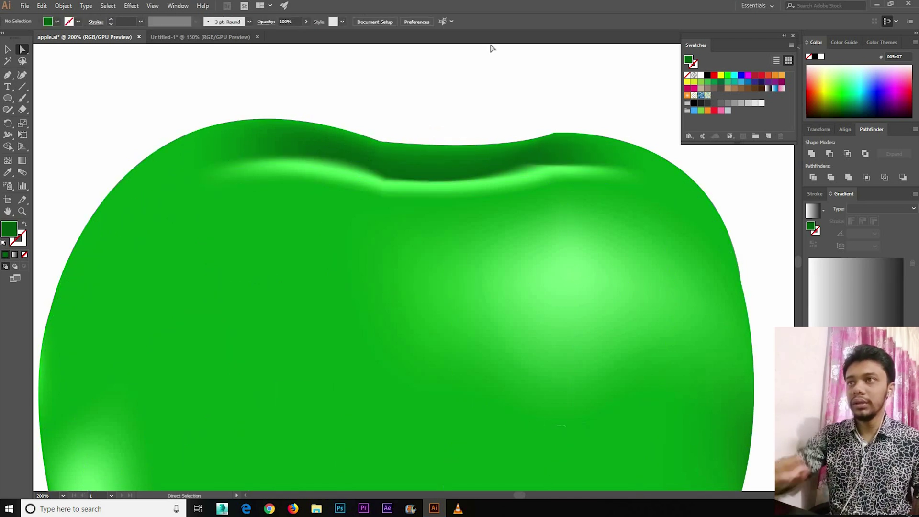
Step: Nudge a mesh point near the top dip slightly upward
{"action": "key", "text": "ctrl+minus"}
{"action": "key", "text": "ctrl+minus"}
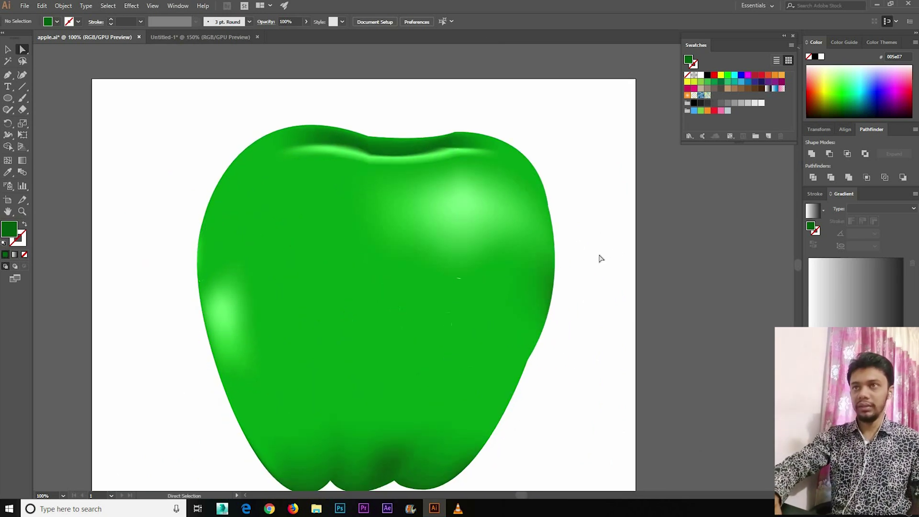
{"action": "key", "text": "ctrl+plus"}
{"action": "key", "text": "ctrl+plus"}
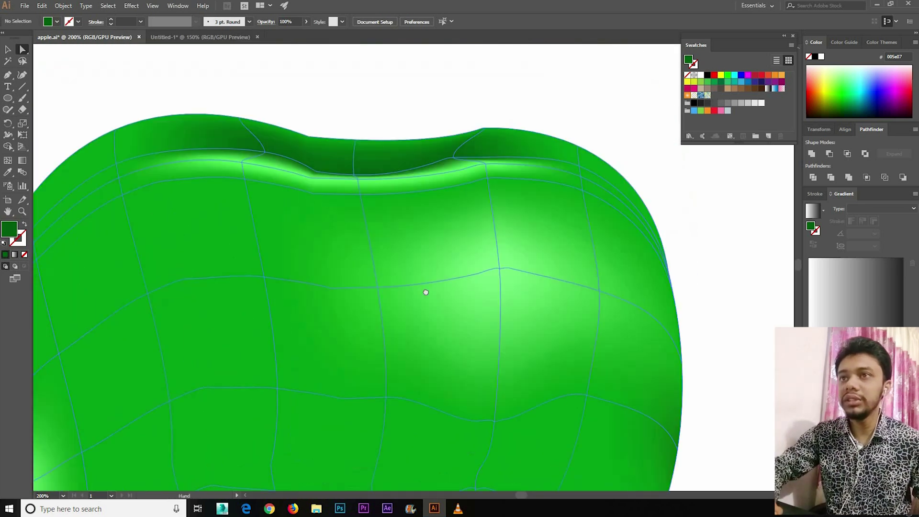
{"action": "key", "text": "ctrl+plus"}
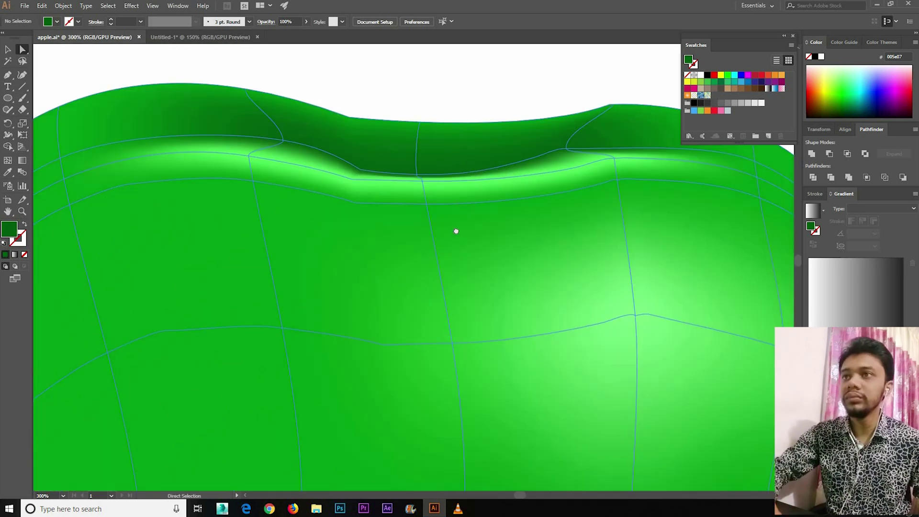
{"action": "left_click_drag", "start_coordinate": [407, 245], "coordinate": [405, 240]}
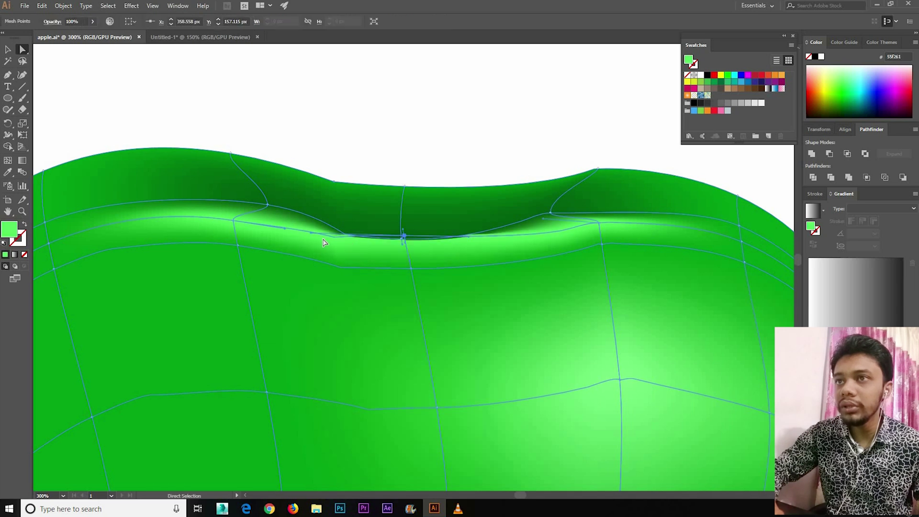
{"action": "left_click", "coordinate": [429, 151]}
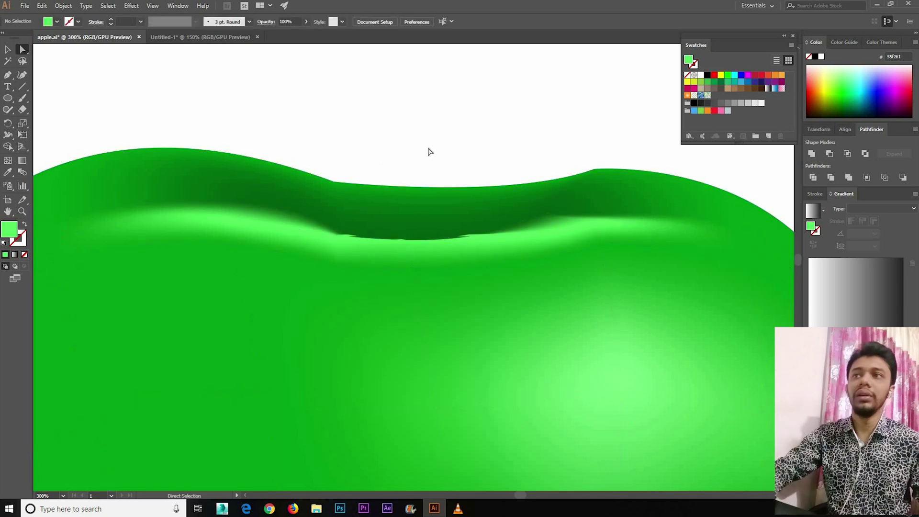
Step: Check the top-right mesh point's colour, keeping it medium green
{"action": "left_click", "coordinate": [338, 186]}
{"action": "left_click", "coordinate": [597, 169]}
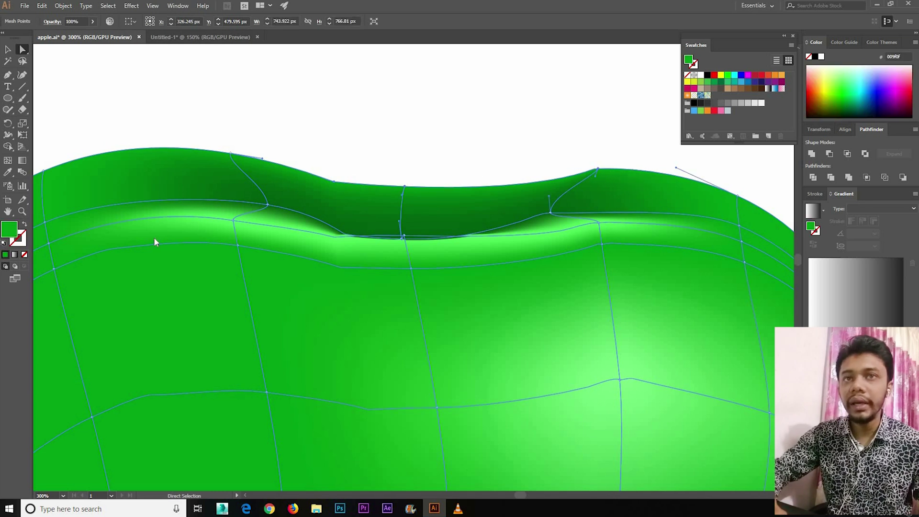
{"action": "double_click", "coordinate": [810, 227]}
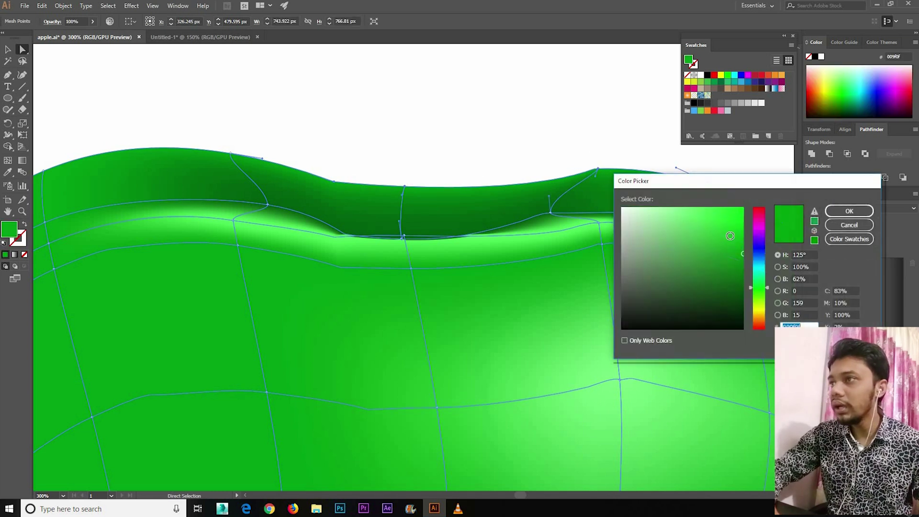
{"action": "left_click", "coordinate": [848, 211]}
{"action": "left_click", "coordinate": [431, 113]}
{"action": "key", "text": "ctrl+minus"}
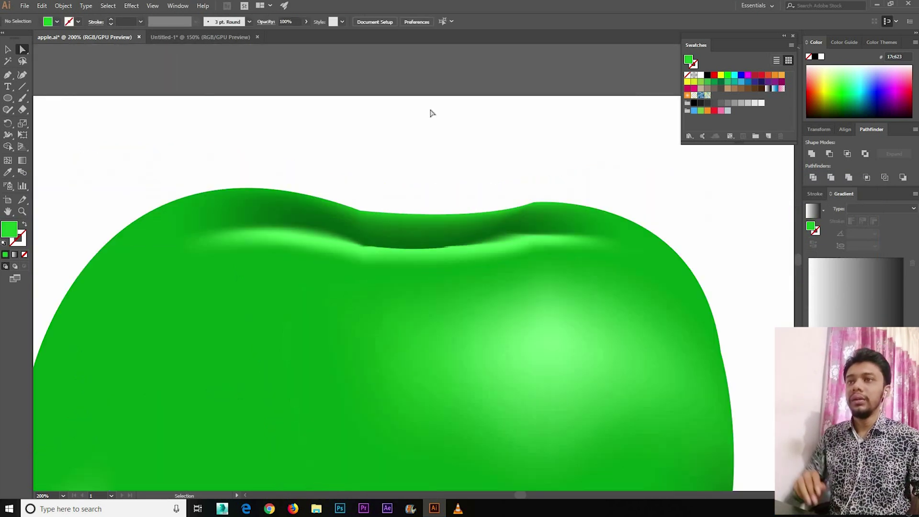
{"action": "key", "text": "ctrl+minus"}
{"action": "key", "text": "ctrl+minus"}
{"action": "key", "text": "ctrl+minus"}
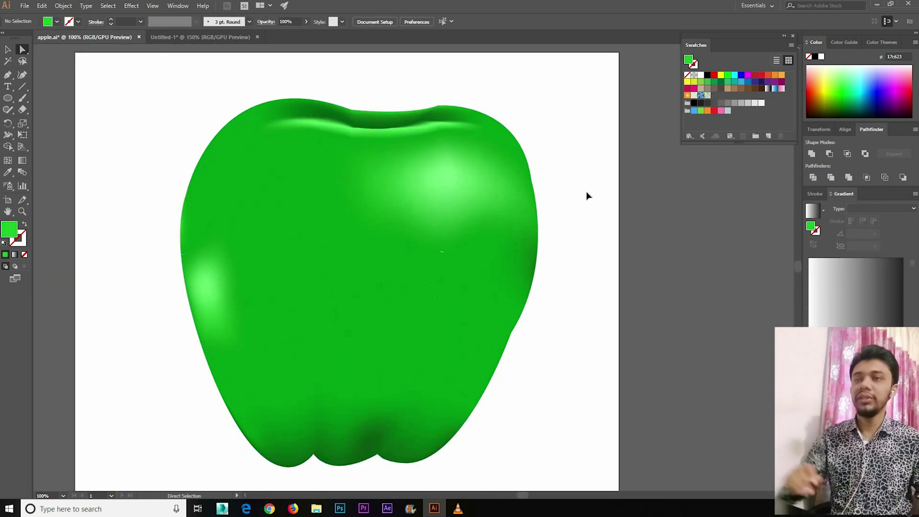
{"action": "key", "text": "ctrl+minus"}
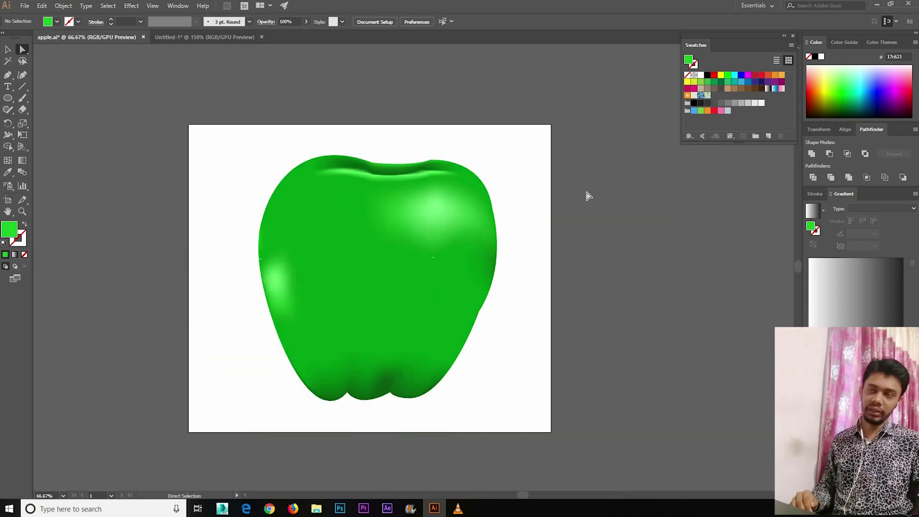
{"action": "key", "text": "ctrl+0"}
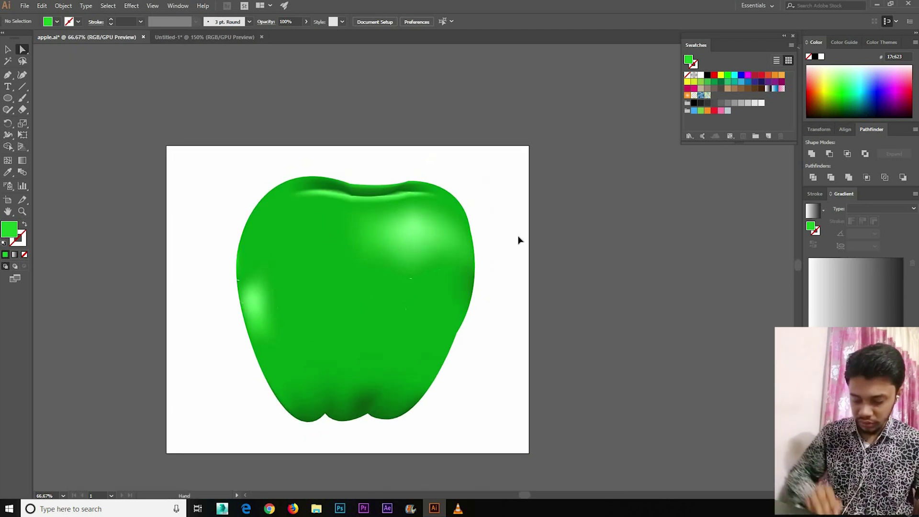
{"action": "key", "text": "ctrl+plus"}
{"action": "key", "text": "ctrl+plus"}
{"action": "key", "text": "ctrl+plus"}
{"action": "scroll", "coordinate": [529, 301], "scroll_direction": "up", "scroll_amount": 5}
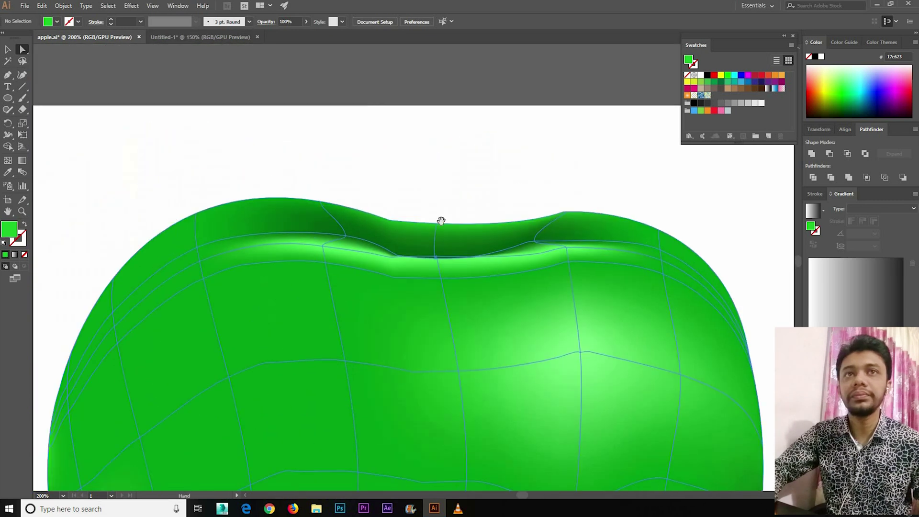
Step: Draw a closed curved stem shape with the Pen tool, starting from the apple's top dip
{"action": "left_click", "coordinate": [382, 132]}
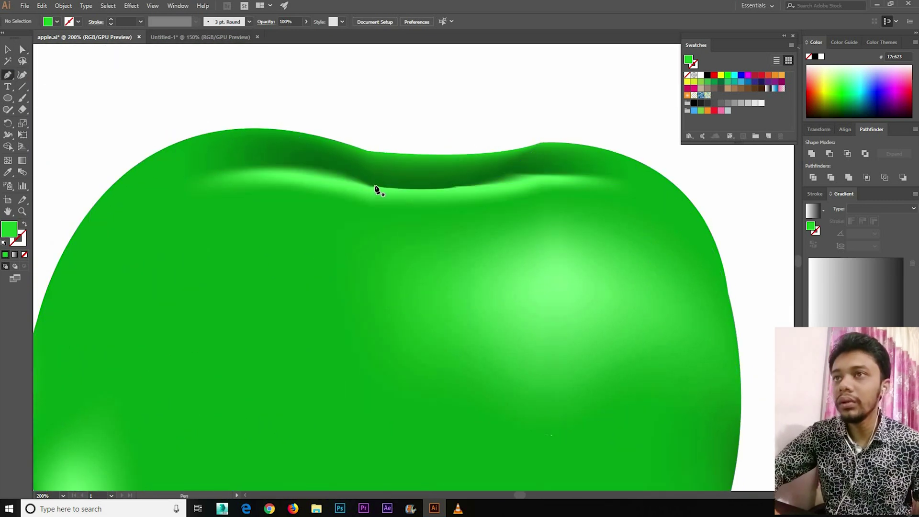
{"action": "scroll", "coordinate": [416, 212], "scroll_direction": "up", "scroll_amount": 3}
{"action": "scroll", "coordinate": [402, 172], "scroll_direction": "right", "scroll_amount": 3}
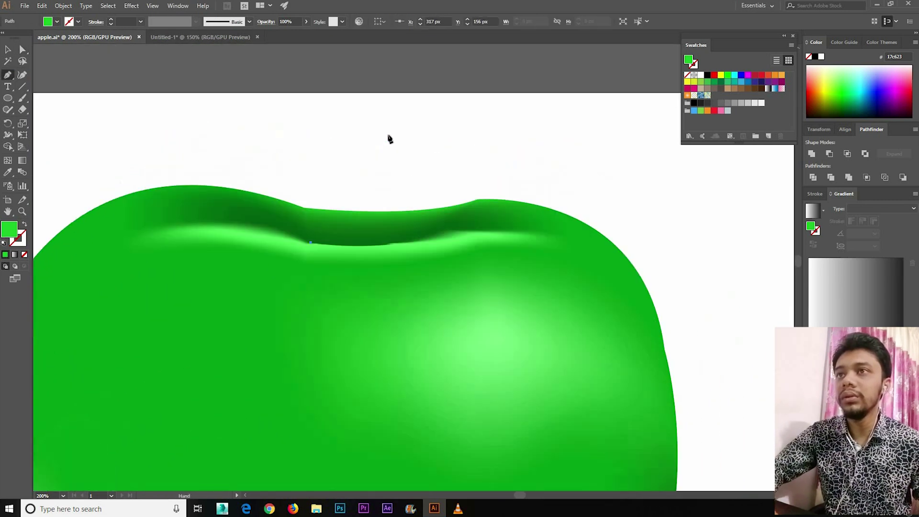
{"action": "left_click", "coordinate": [302, 249]}
{"action": "left_click_drag", "start_coordinate": [396, 123], "coordinate": [489, 109]}
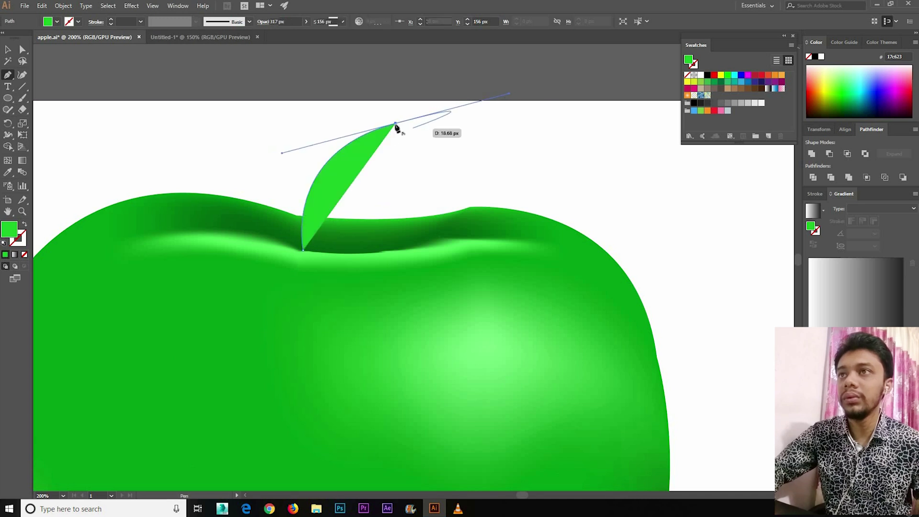
{"action": "left_click_drag", "start_coordinate": [395, 123], "coordinate": [420, 139]}
{"action": "left_click", "coordinate": [425, 140]}
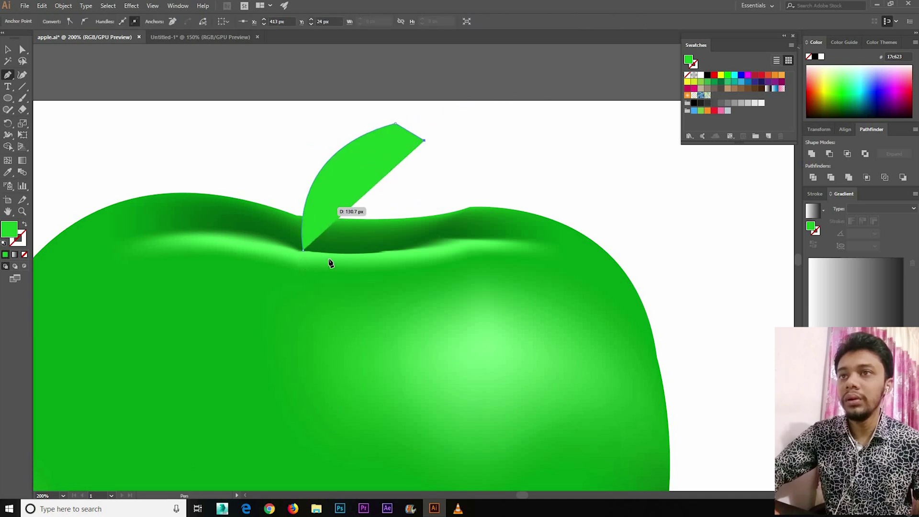
{"action": "left_click_drag", "start_coordinate": [328, 252], "coordinate": [312, 331]}
{"action": "left_click_drag", "start_coordinate": [324, 263], "coordinate": [328, 256]}
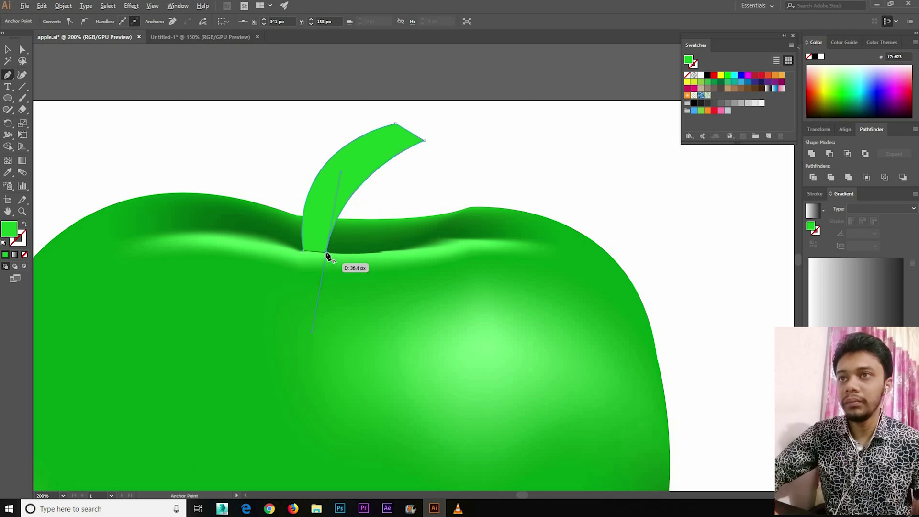
{"action": "left_click", "coordinate": [303, 250]}
Step: Move the whole stem slightly to the right
{"action": "key", "text": "v"}
{"action": "left_click", "coordinate": [315, 166]}
{"action": "left_click", "coordinate": [327, 178]}
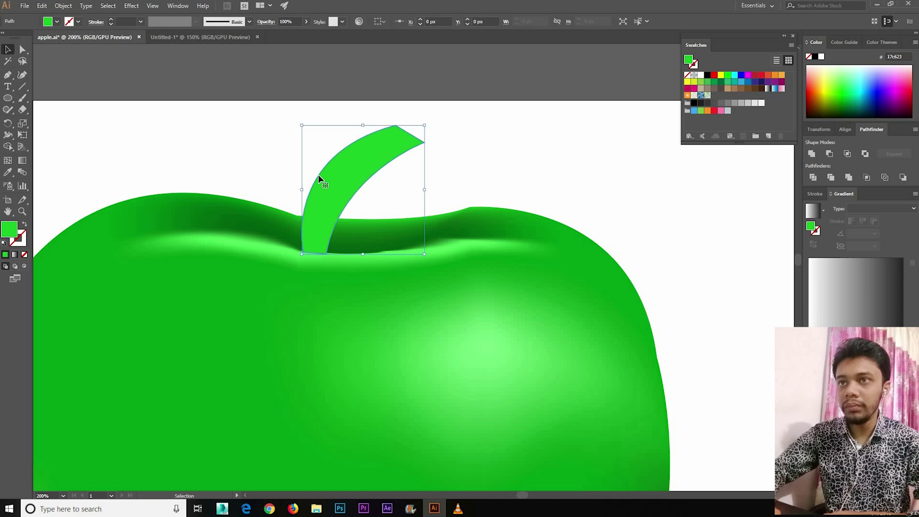
{"action": "left_click", "coordinate": [277, 166]}
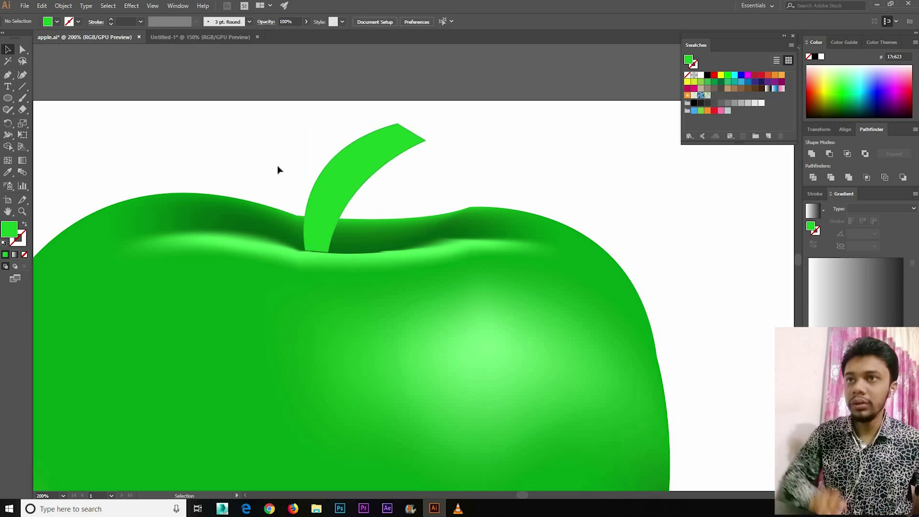
{"action": "key", "text": "ctrl+plus"}
{"action": "left_click_drag", "start_coordinate": [344, 197], "coordinate": [374, 198]}
Step: Drag the stem's bottom anchor points so its base sits in the apple's dip
{"action": "key", "text": "a"}
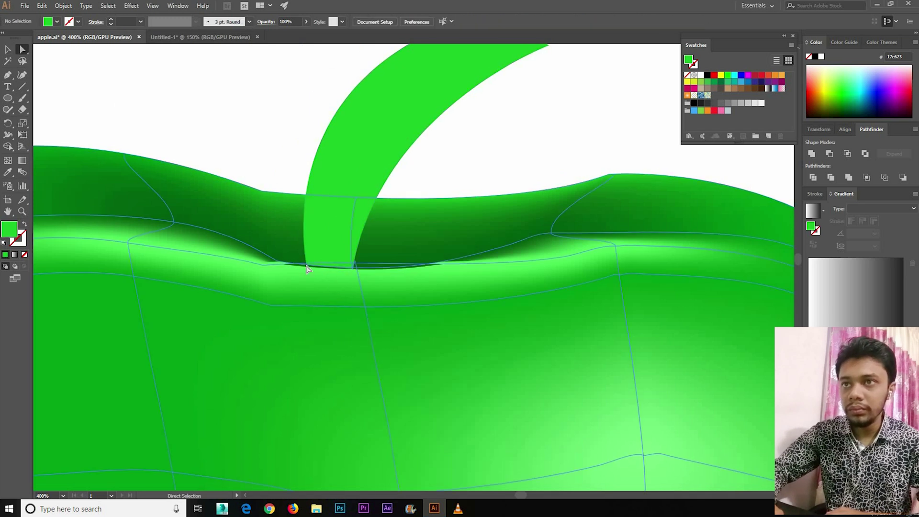
{"action": "left_click", "coordinate": [352, 268]}
{"action": "left_click_drag", "start_coordinate": [324, 253], "coordinate": [304, 232]}
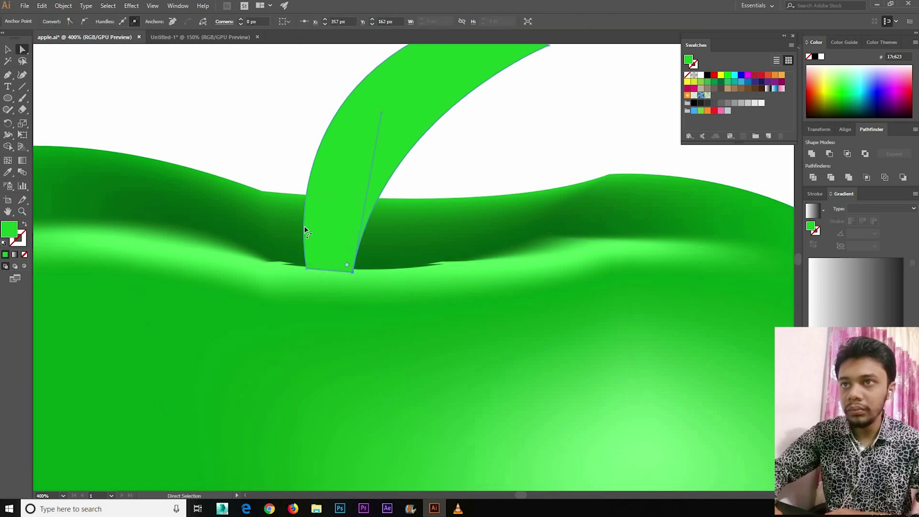
{"action": "key", "text": "v"}
{"action": "scroll", "coordinate": [297, 207], "scroll_direction": "up", "scroll_amount": 2, "text": "alt"}
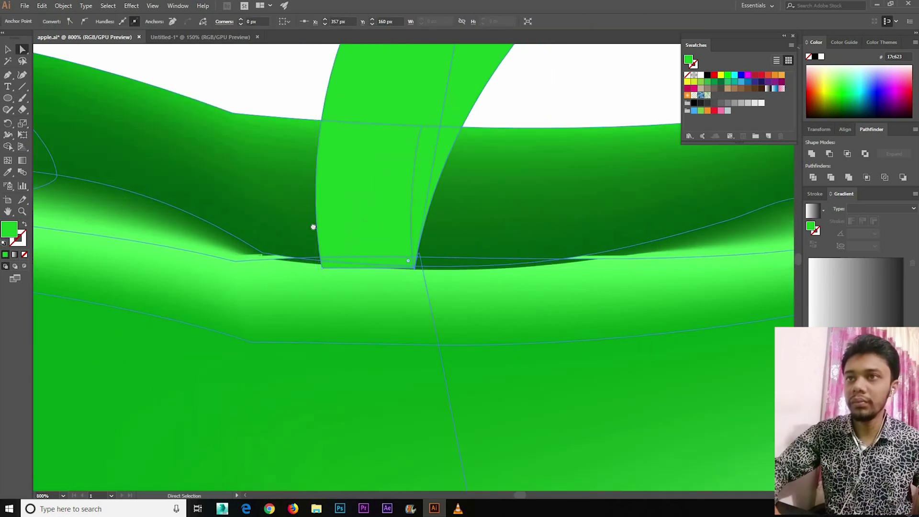
{"action": "key", "text": "ctrl+shift+a"}
{"action": "left_click_drag", "start_coordinate": [330, 249], "coordinate": [422, 254]}
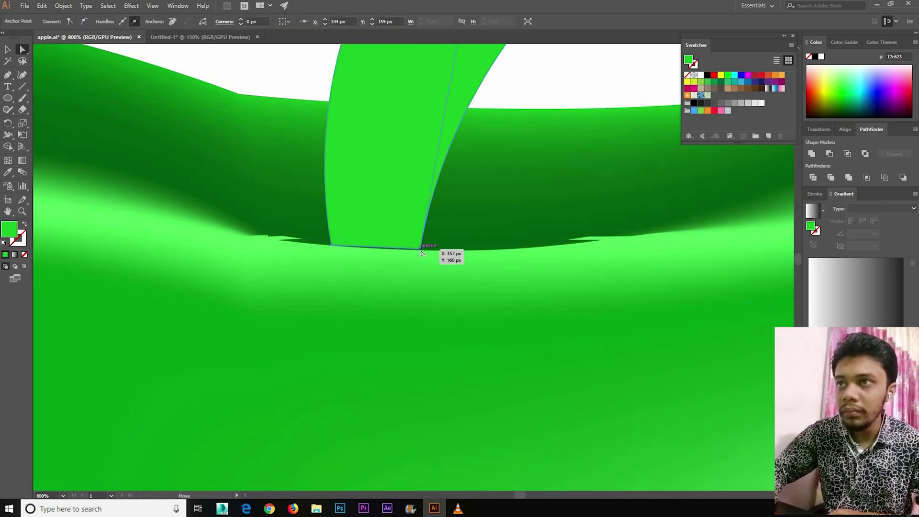
Step: Deselect all artwork and scroll down to view the stem on the apple
{"action": "key", "text": "ctrl+a"}
{"action": "key", "text": "ctrl+shift+a"}
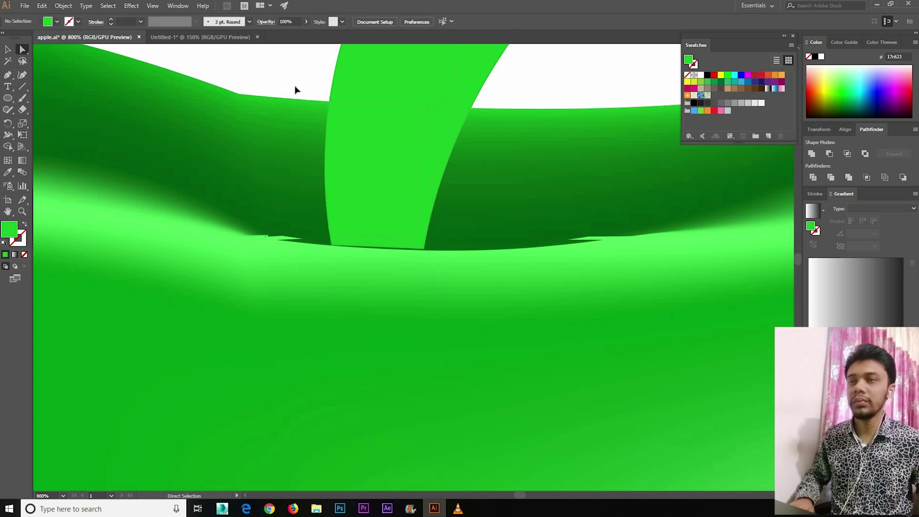
{"action": "scroll", "coordinate": [295, 90], "scroll_direction": "down", "scroll_amount": 1, "text": "alt"}
{"action": "scroll", "coordinate": [294, 90], "scroll_direction": "down", "scroll_amount": 2, "text": "alt"}
{"action": "scroll", "coordinate": [238, 189], "scroll_direction": "down", "scroll_amount": 1, "text": "alt"}
{"action": "scroll", "coordinate": [420, 147], "scroll_direction": "down", "scroll_amount": 1, "text": "alt"}
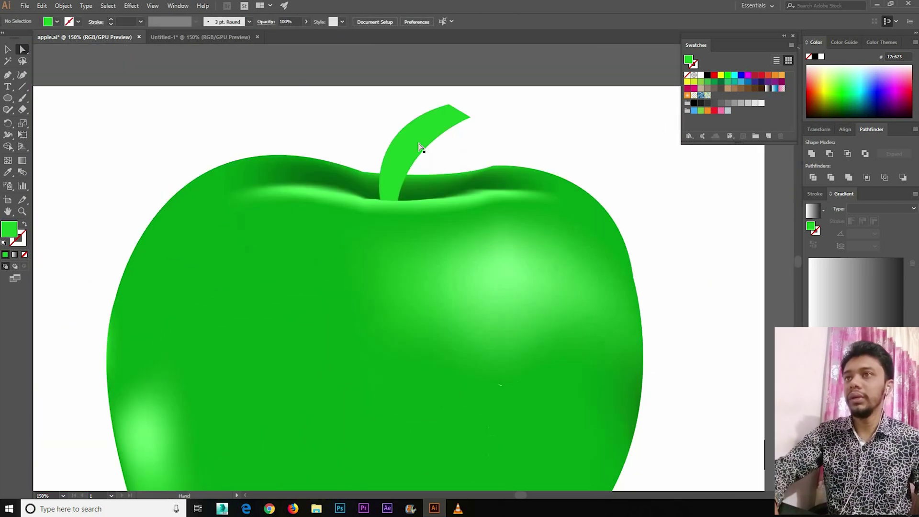
Step: Fill the stem brown, add a mesh grid, and color its mesh points darker brown
{"action": "left_click", "coordinate": [734, 89]}
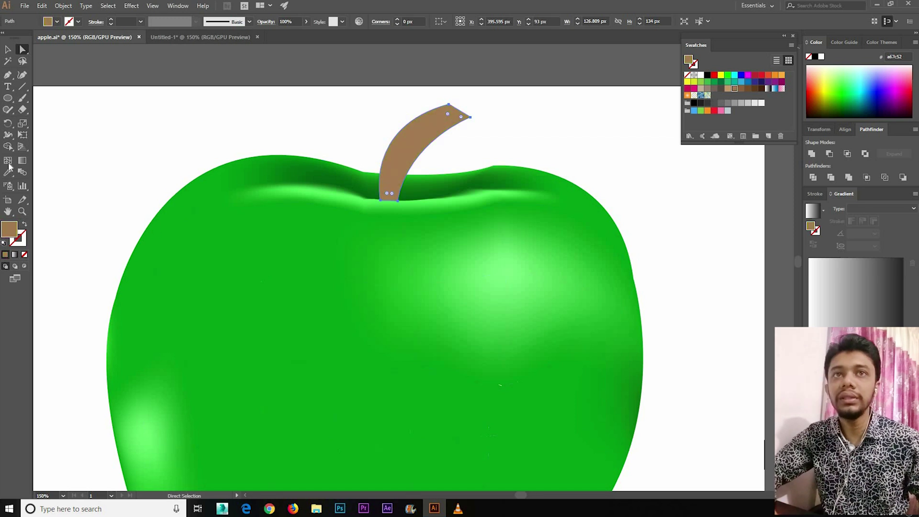
{"action": "key", "text": "u"}
{"action": "left_click", "coordinate": [411, 144]}
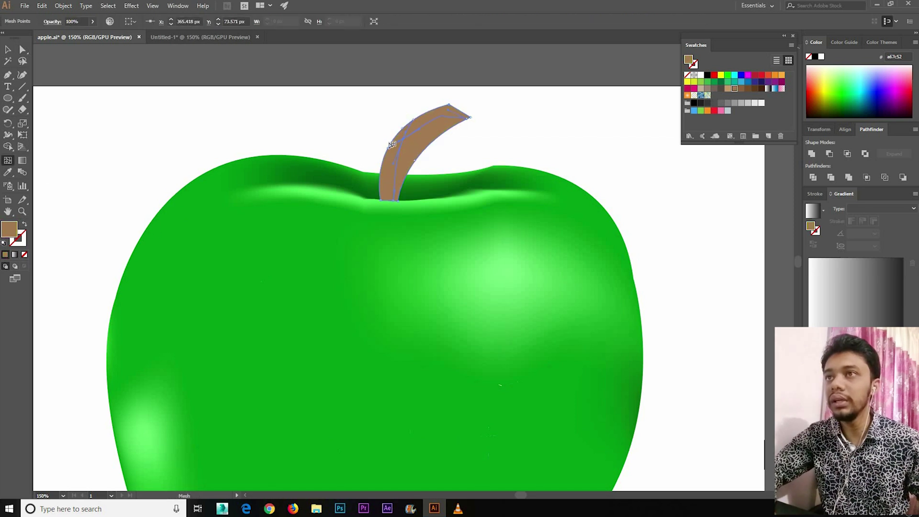
{"action": "left_click", "coordinate": [23, 49]}
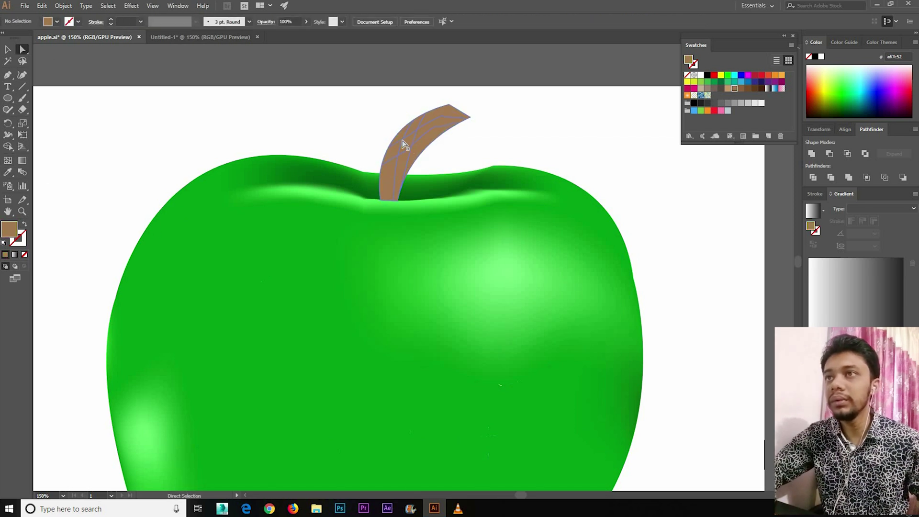
{"action": "left_click", "coordinate": [411, 146]}
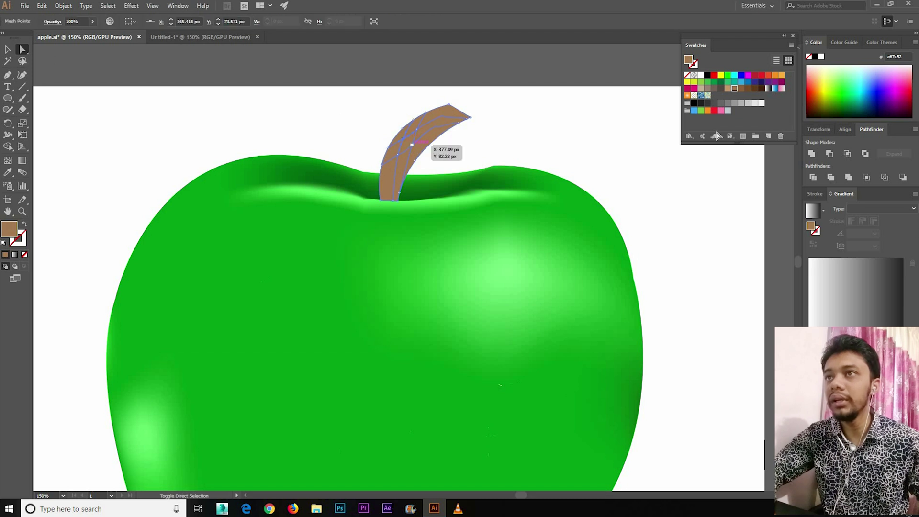
{"action": "left_click", "coordinate": [749, 88]}
{"action": "left_click", "coordinate": [574, 117]}
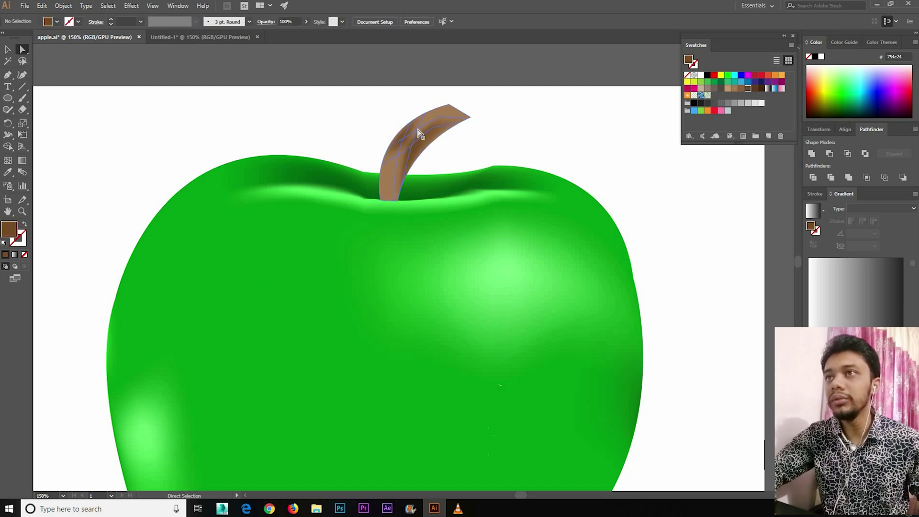
Step: Shade another stem mesh point with a lighter brown
{"action": "left_click", "coordinate": [405, 152]}
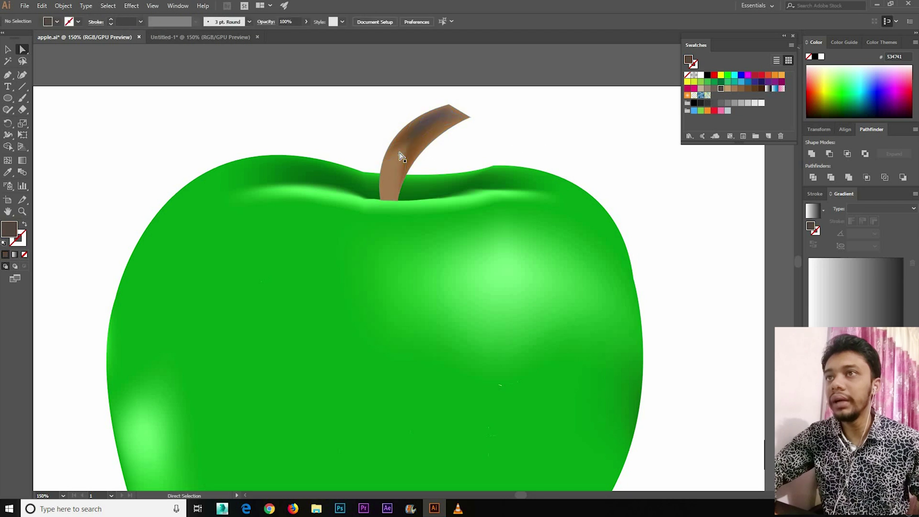
{"action": "left_click", "coordinate": [741, 88]}
{"action": "left_click", "coordinate": [620, 134]}
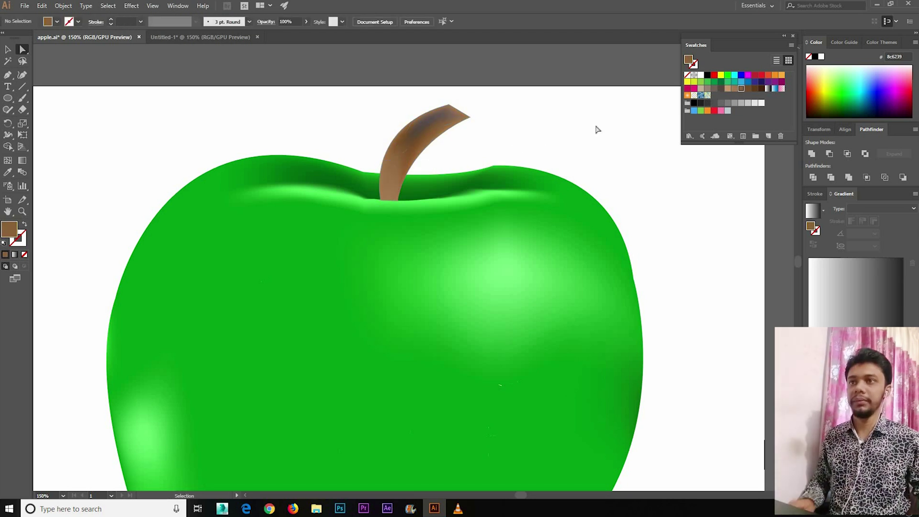
{"action": "key", "text": "ctrl+minus"}
{"action": "key", "text": "ctrl+minus"}
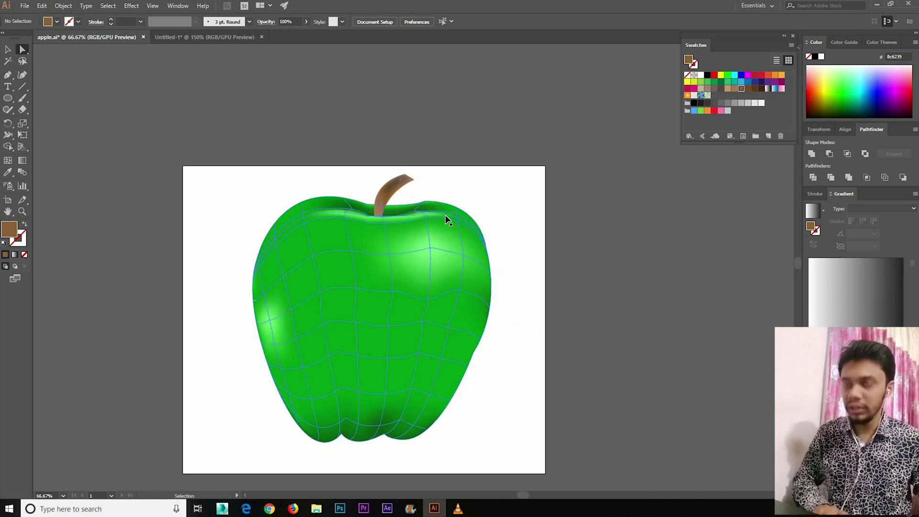
{"action": "key", "text": "ctrl+plus"}
{"action": "key", "text": "ctrl+plus"}
{"action": "key", "text": "ctrl+plus"}
{"action": "scroll", "coordinate": [404, 150], "scroll_direction": "up", "scroll_amount": 3}
Step: Tint the stem's base mesh point greyish brown and a point along the stem dark brown
{"action": "left_click", "coordinate": [343, 180]}
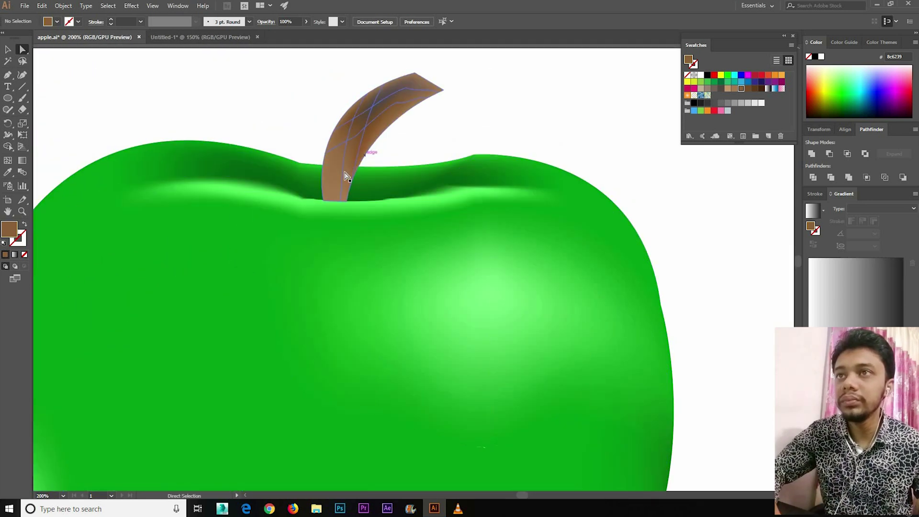
{"action": "left_click", "coordinate": [342, 180]}
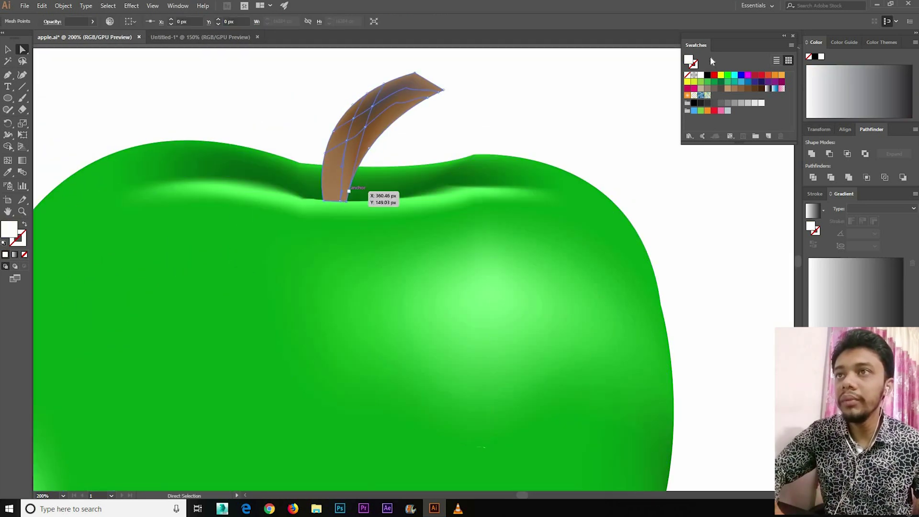
{"action": "left_click", "coordinate": [708, 88]}
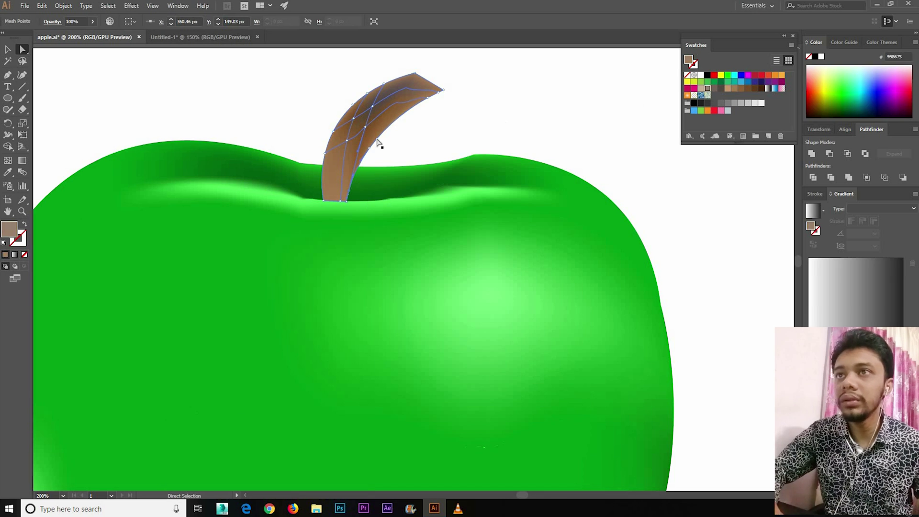
{"action": "key", "text": "ctrl+shift+a"}
{"action": "left_click", "coordinate": [337, 154]}
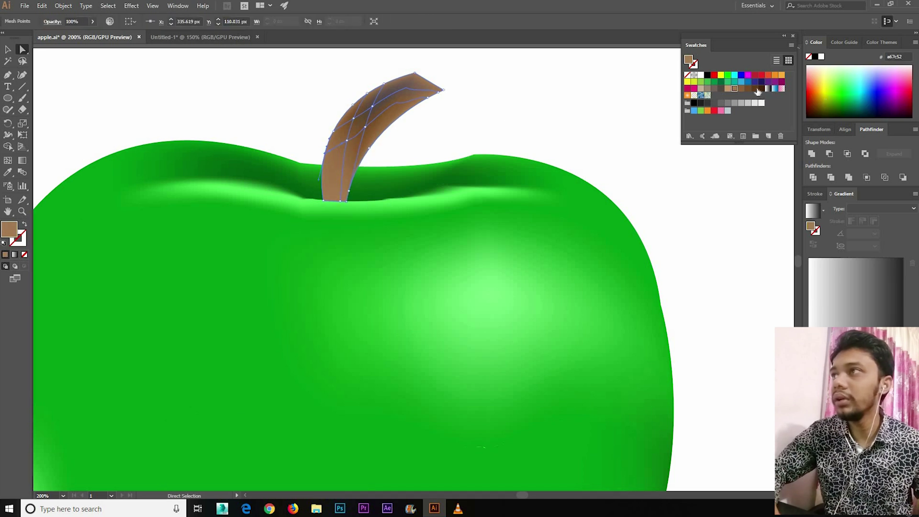
{"action": "left_click", "coordinate": [755, 88]}
{"action": "left_click", "coordinate": [547, 121]}
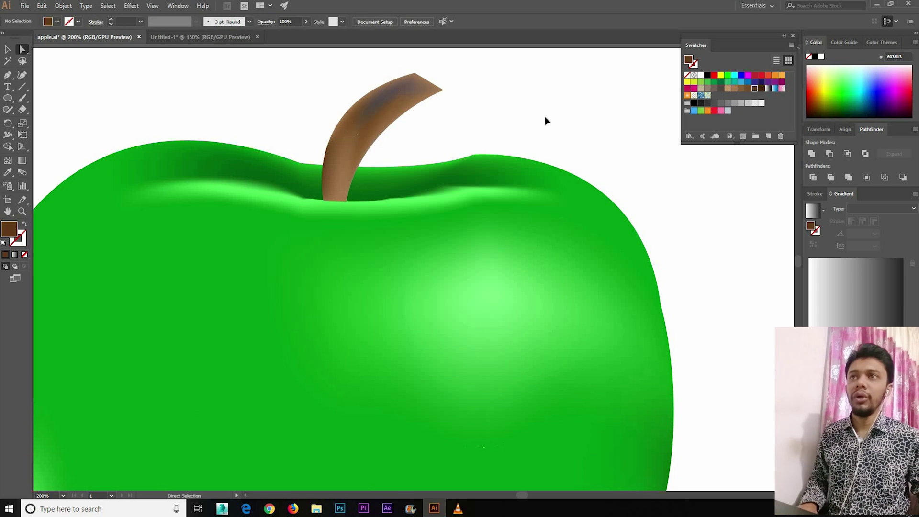
{"action": "key", "text": "ctrl+minus"}
{"action": "key", "text": "ctrl+minus"}
{"action": "key", "text": "ctrl+minus"}
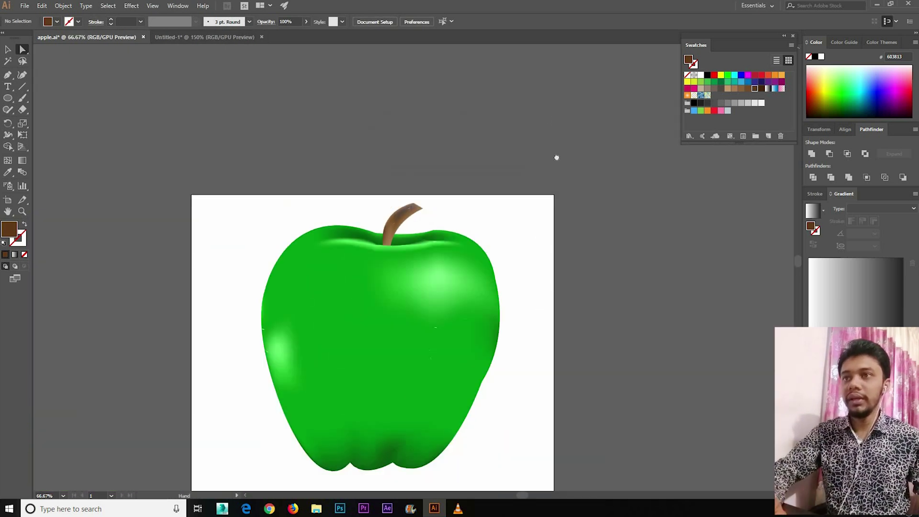
{"action": "left_click_drag", "start_coordinate": [514, 283], "coordinate": [545, 181]}
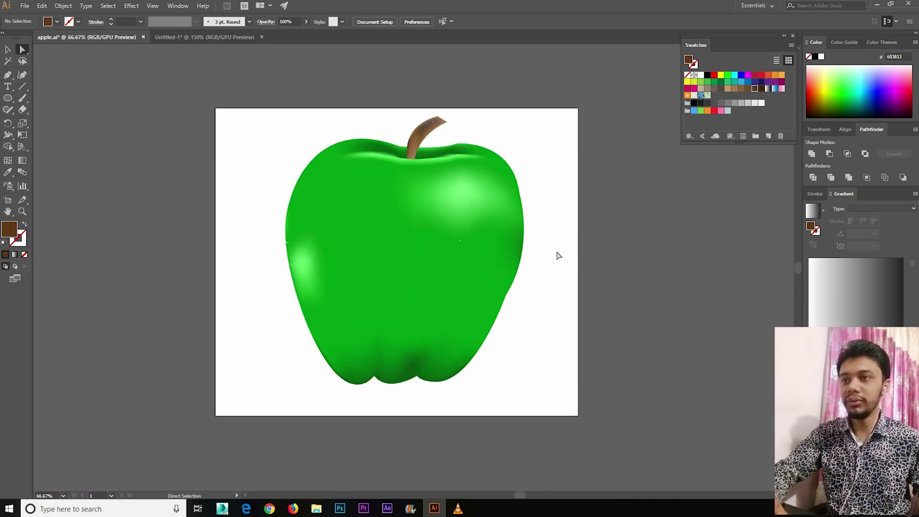